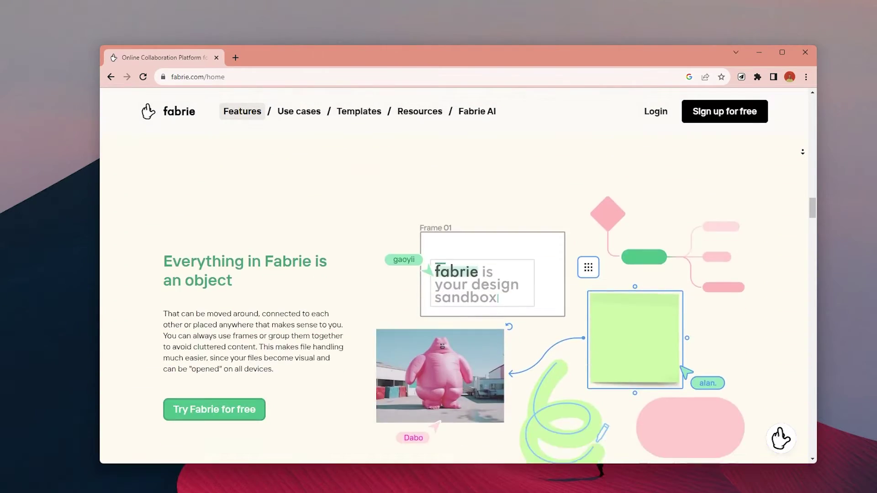
Scroll down the Fabrie homepage to review its features and templates
scroll(803, 151, "down", 10)
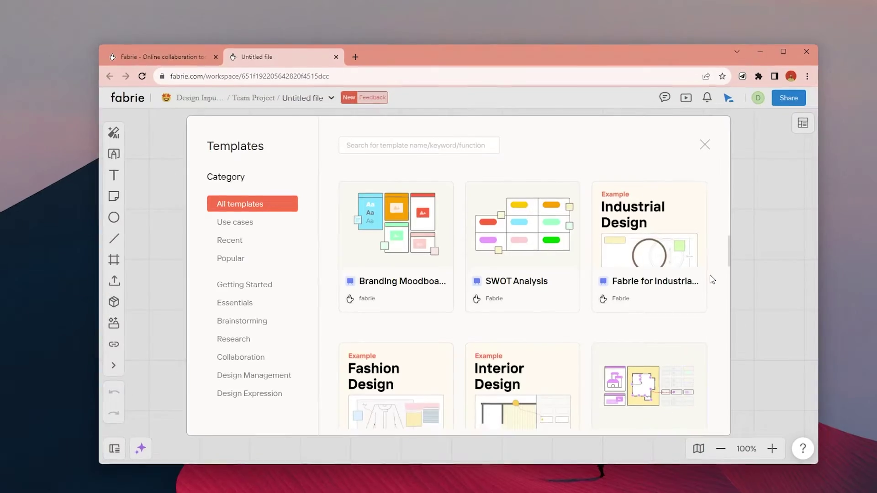
scroll(717, 279, "down", 2)
scroll(732, 280, "down", 2)
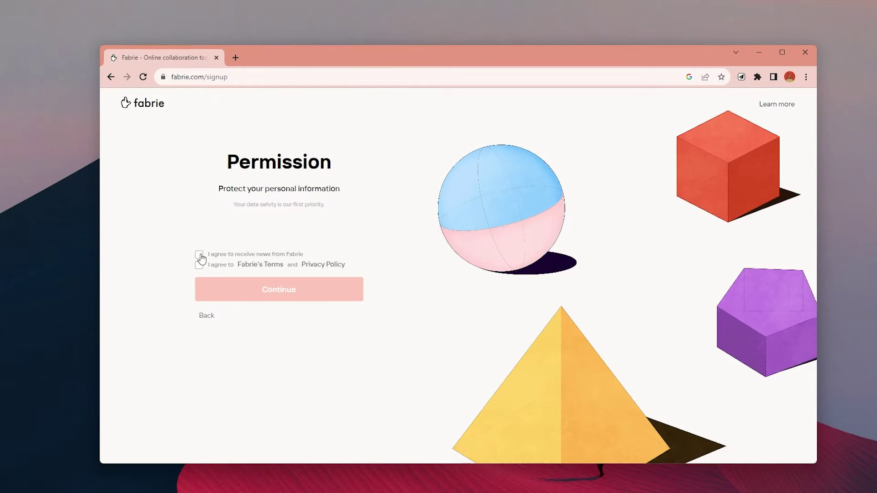
Accept the permission terms, create the team and finish the questionnaire to reach the dashboard
left_click(220, 285)
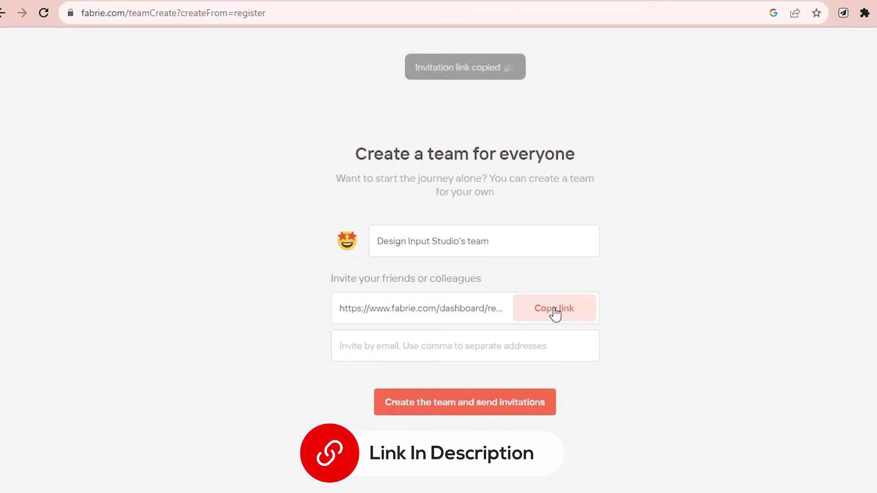
left_click(458, 403)
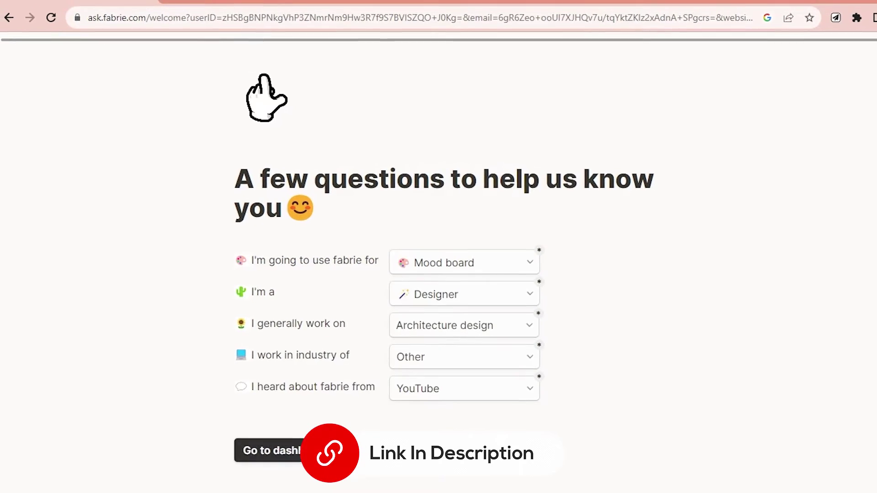
left_click(265, 450)
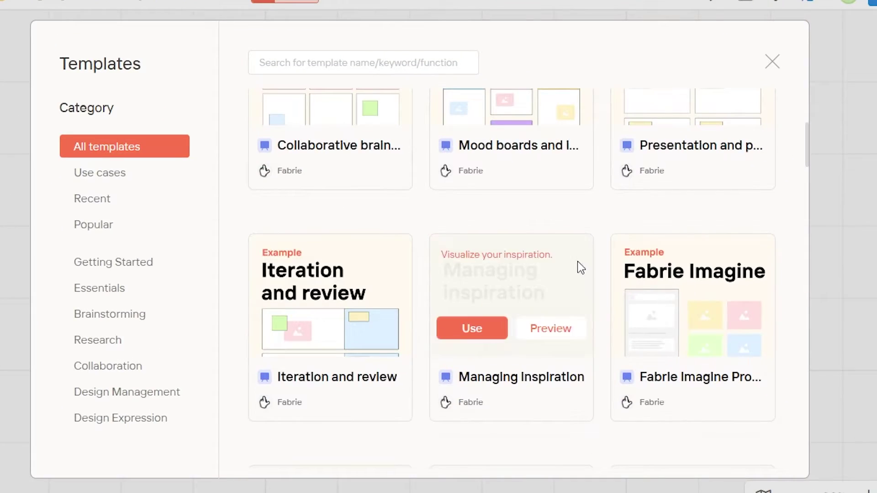
Browse down the Templates list to the Fabrie for Interior Design template
scroll(374, 258, "down", 5)
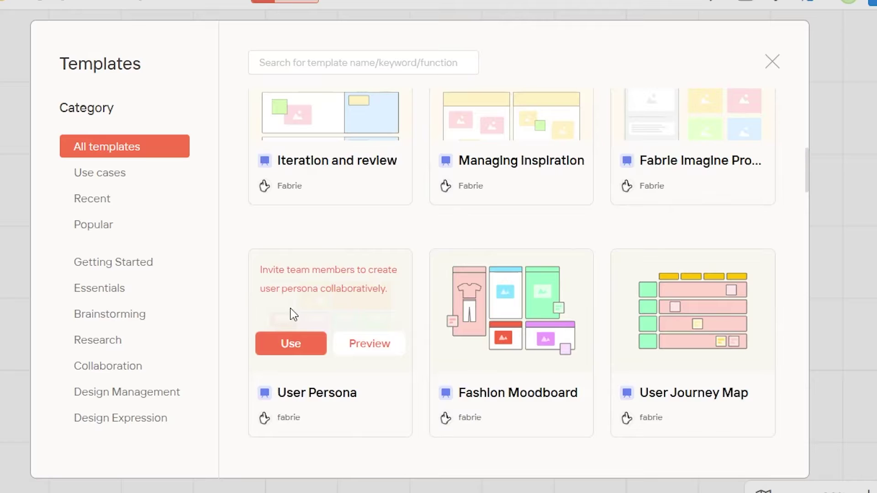
scroll(759, 260, "down", 5)
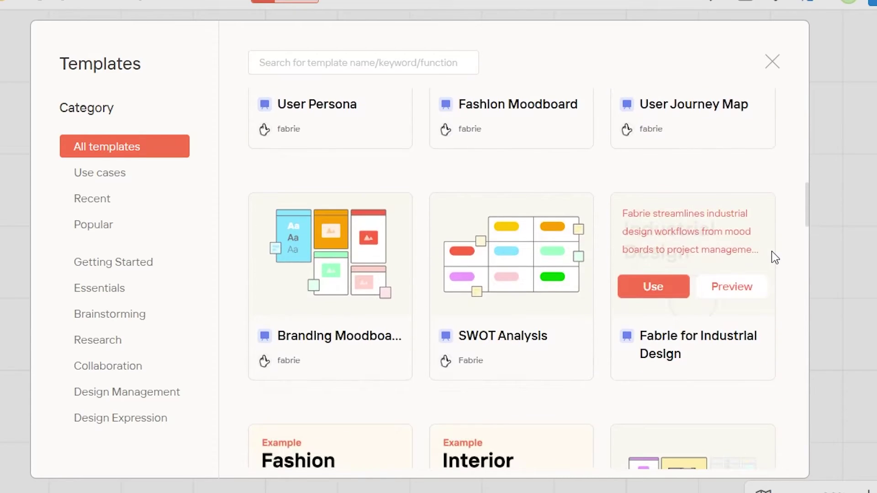
scroll(783, 254, "down", 6)
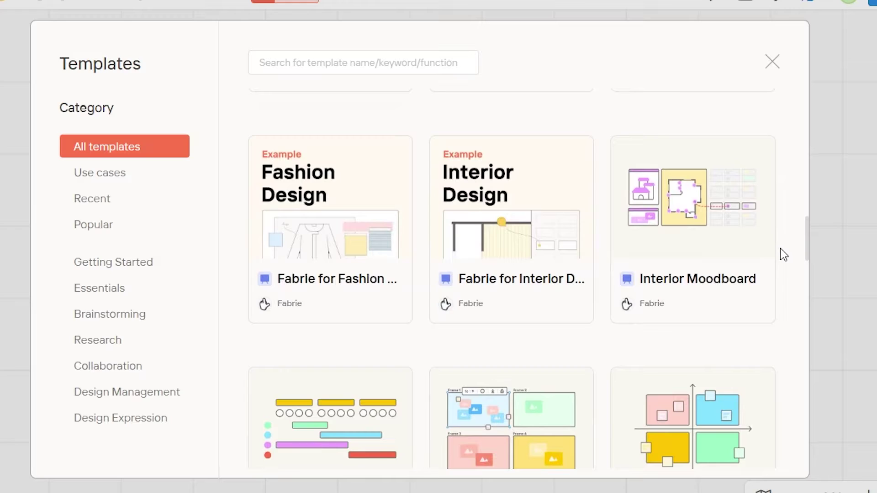
scroll(784, 255, "down", 2)
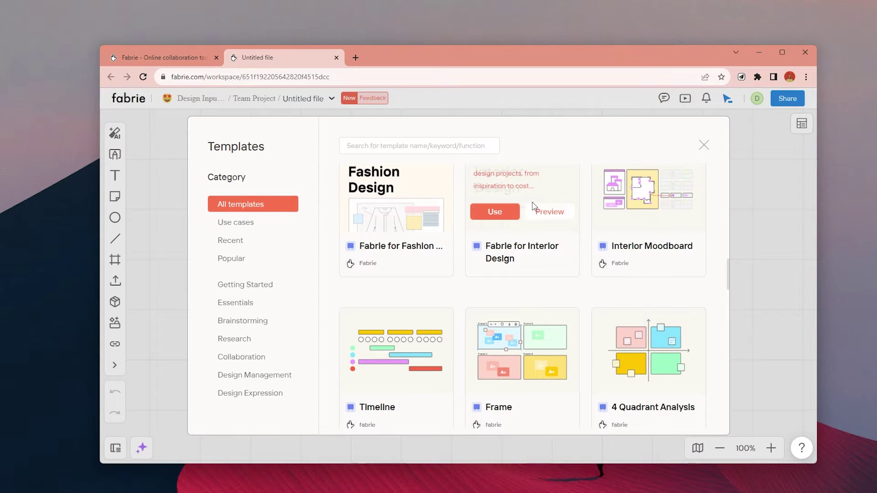
left_click(502, 213)
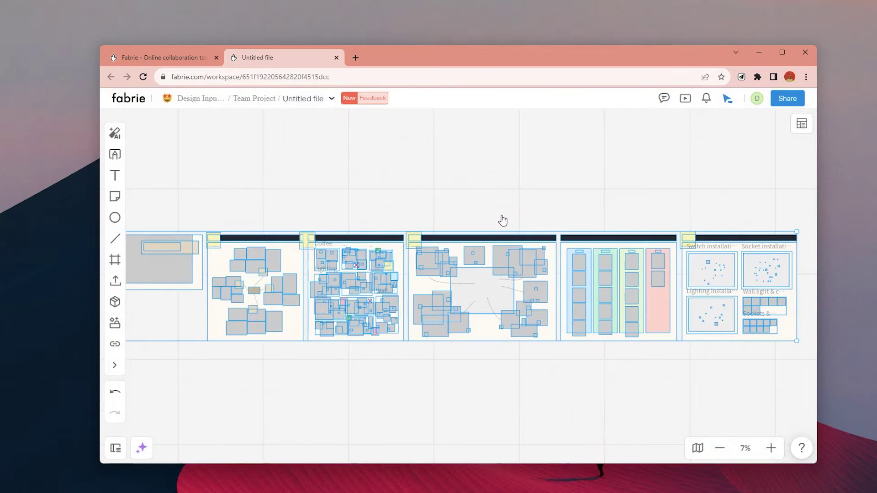
left_click(479, 367)
scroll(479, 366, "left", 3)
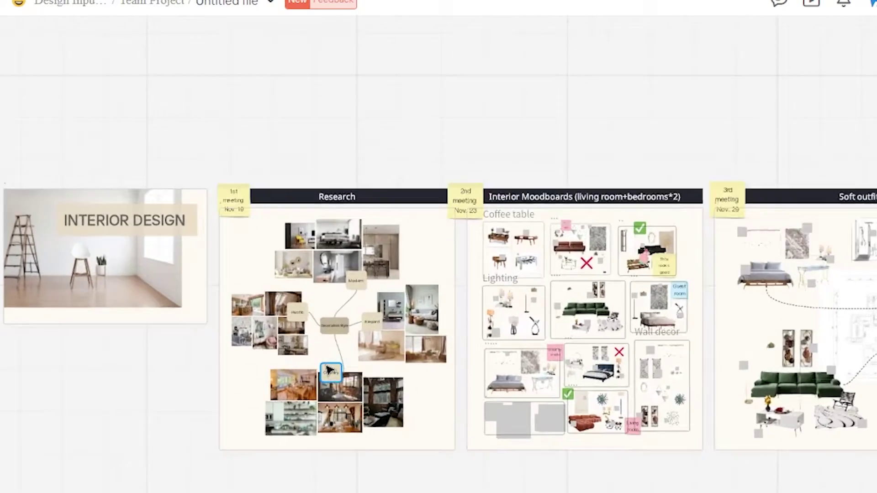
scroll(328, 369, "up", 3)
scroll(502, 387, "down", 1)
scroll(344, 361, "up", 3)
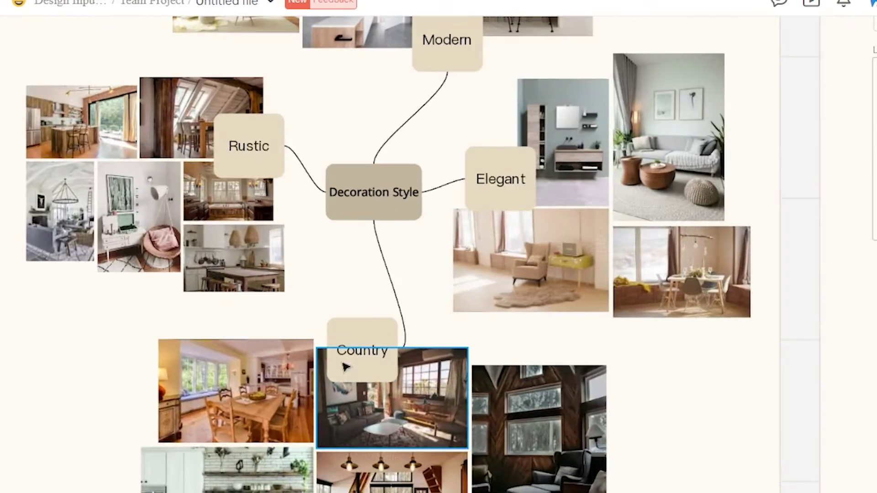
scroll(534, 288, "down", 3)
scroll(120, 285, "right", 5)
scroll(568, 327, "right", 5)
scroll(567, 327, "up", 1)
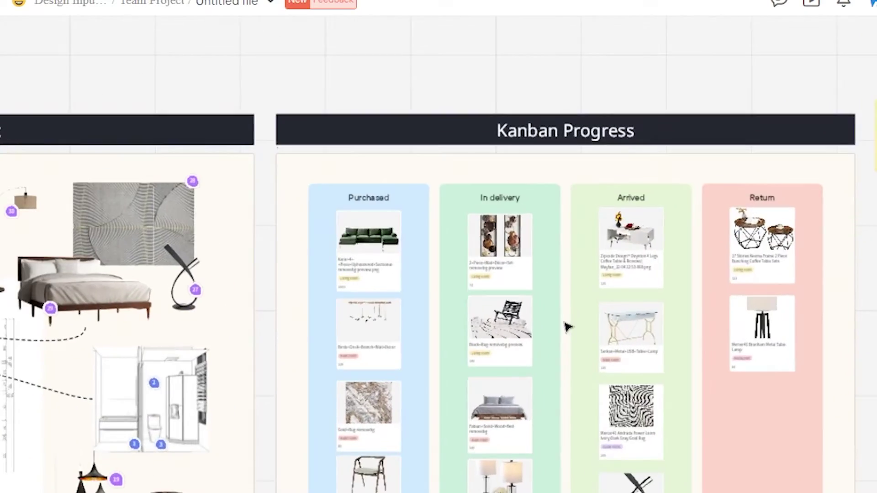
left_click_drag(567, 327, 449, 197)
scroll(471, 196, "down", 1)
scroll(489, 196, "left", 6)
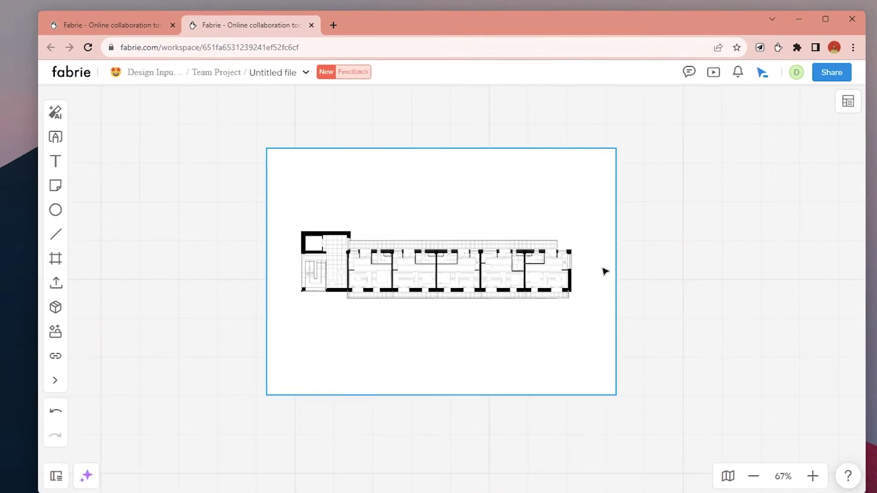
Wrap the plan.pdf floor plan in a free-size Frame 1 and reposition the PDF inside it
left_click(449, 181)
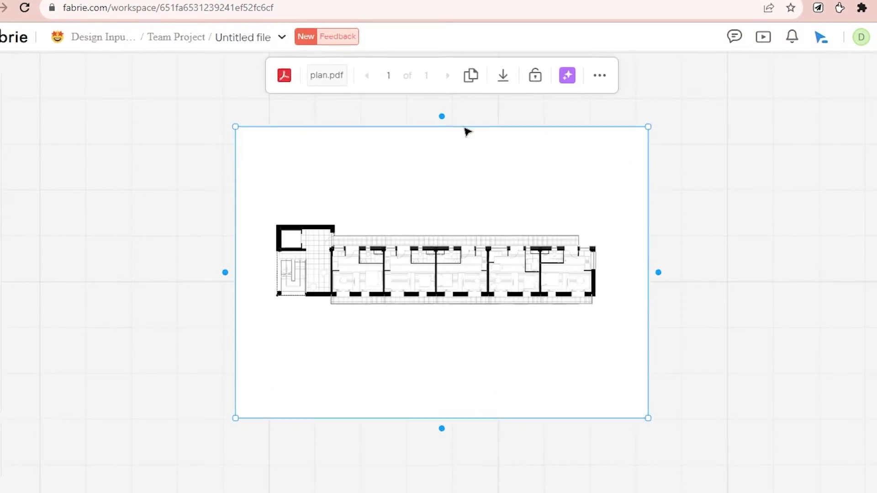
scroll(466, 131, "up", 2)
key("f")
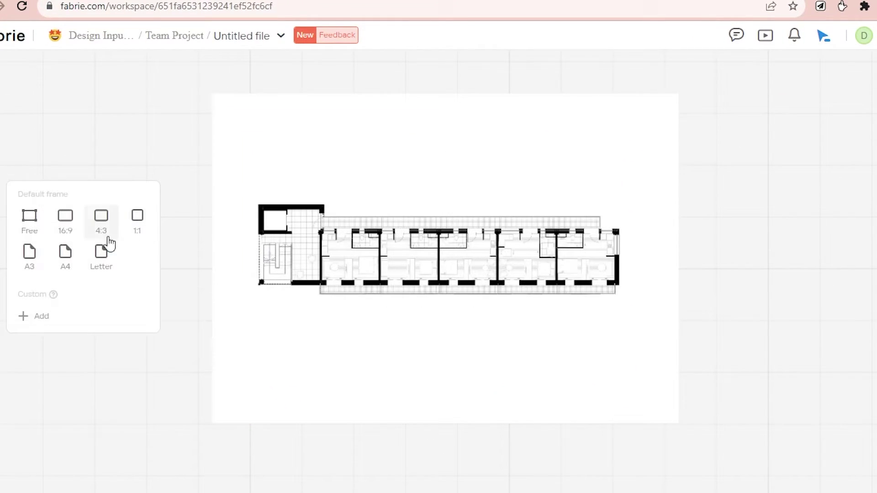
left_click(42, 227)
scroll(257, 219, "down", 3)
left_click_drag(168, 124, 645, 438)
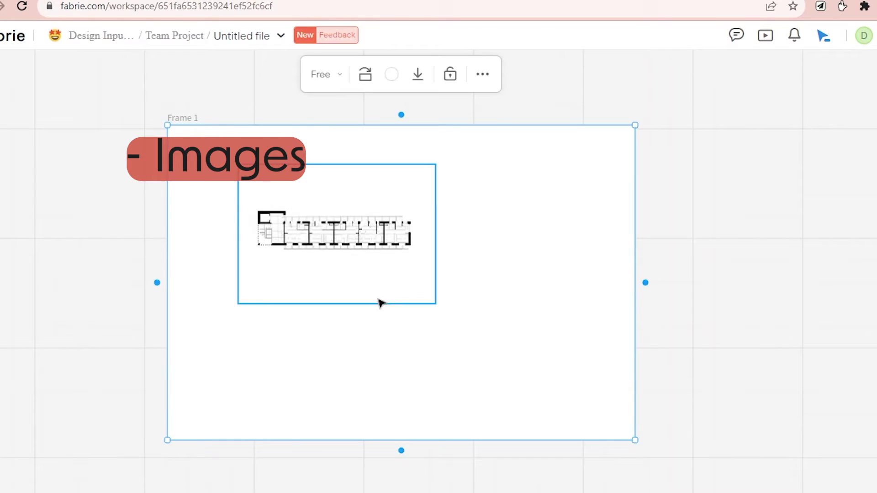
left_click(381, 303)
left_click_drag(355, 257, 485, 322)
Cover the plan's left and right sides with resized grey rectangles, keeping the centre unit clear
scroll(215, 239, "up", 4)
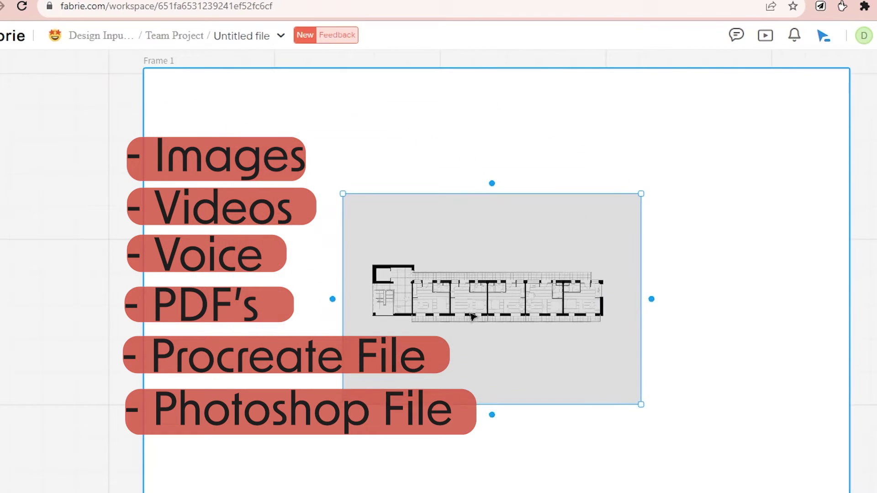
scroll(456, 261, "down", 3)
scroll(434, 180, "down", 1)
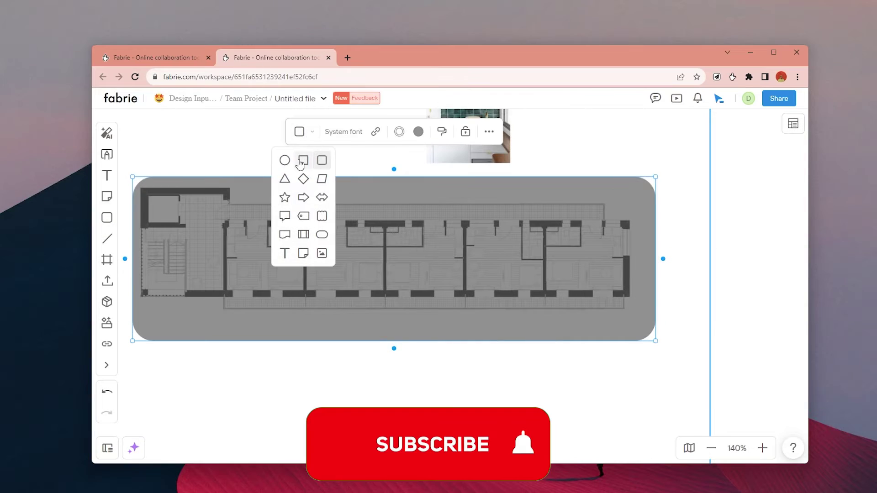
left_click_drag(732, 255, 374, 256)
left_click_drag(192, 292, 656, 296)
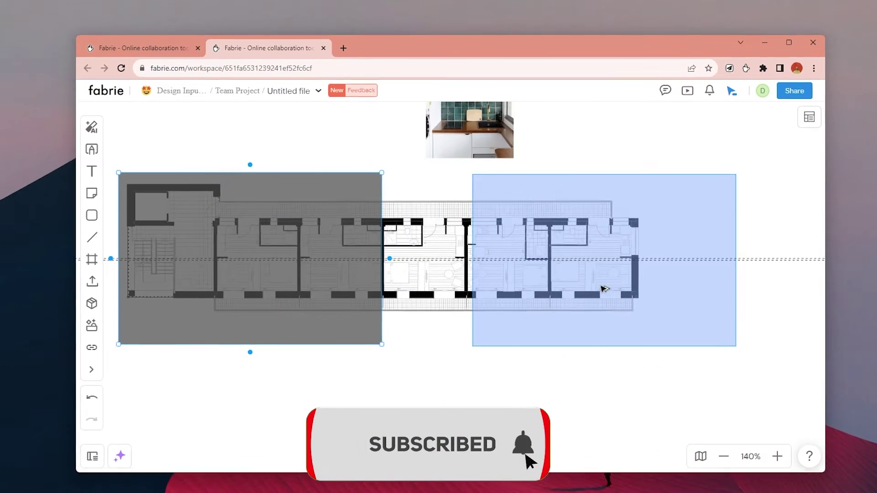
left_click_drag(604, 288, 598, 288)
left_click_drag(734, 259, 688, 258)
left_click_drag(594, 283, 454, 273)
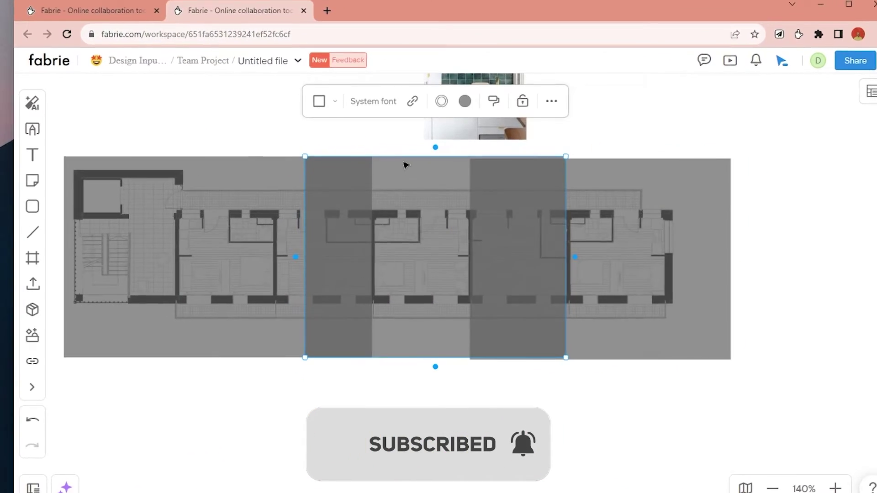
left_click_drag(405, 157, 405, 327)
left_click_drag(304, 342, 371, 343)
left_click_drag(565, 342, 470, 166)
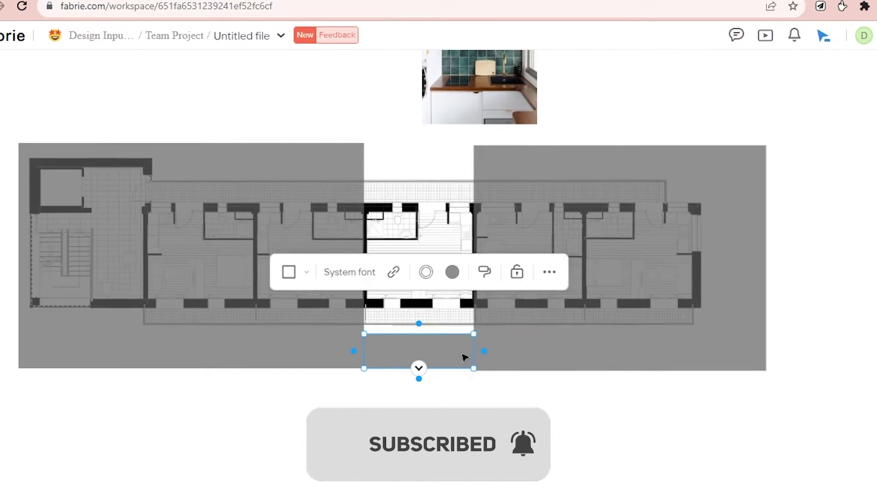
Select the grey block on the plan's right, then download the Web Clipper for Chrome
left_click(554, 182)
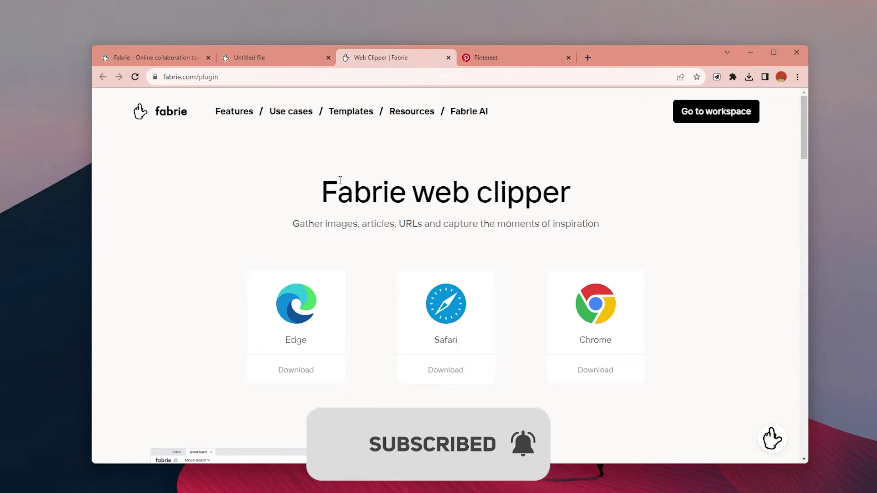
left_click_drag(341, 180, 603, 213)
left_click(612, 221)
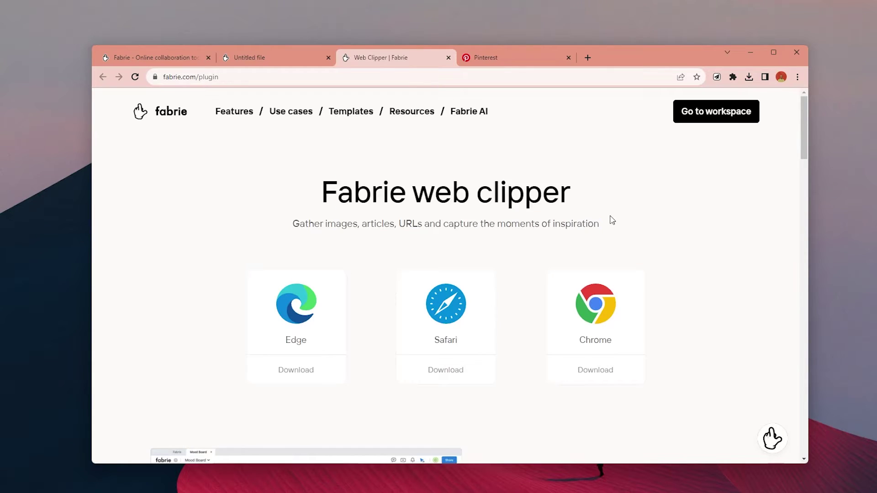
left_click(605, 372)
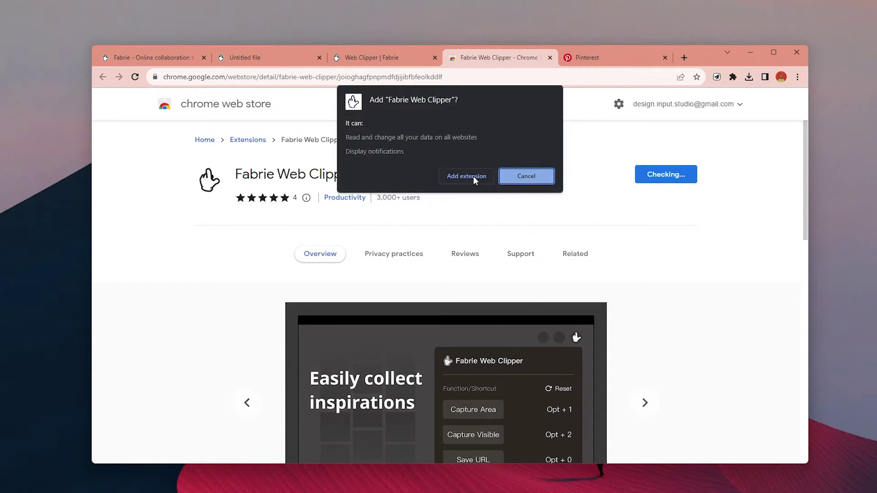
Add the Fabrie Web Clipper extension, then save the sketch and room-divider photos to Fabrie
left_click(474, 178)
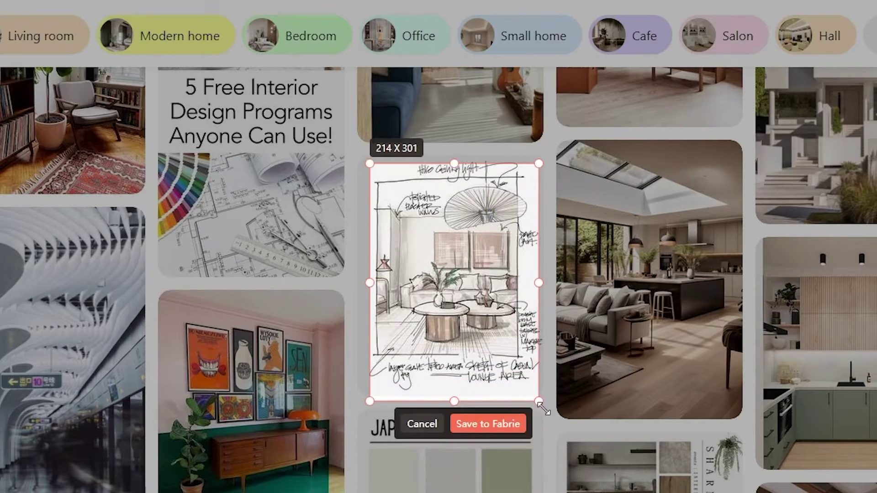
left_click(489, 423)
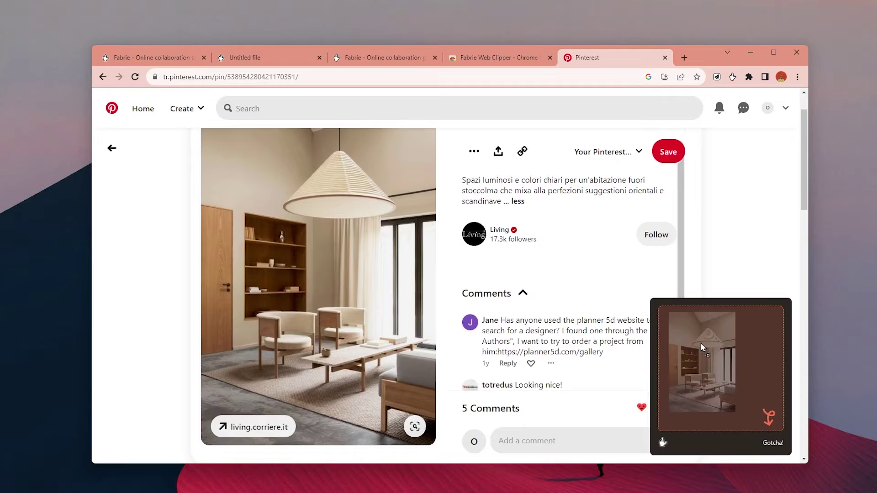
right_click(333, 230)
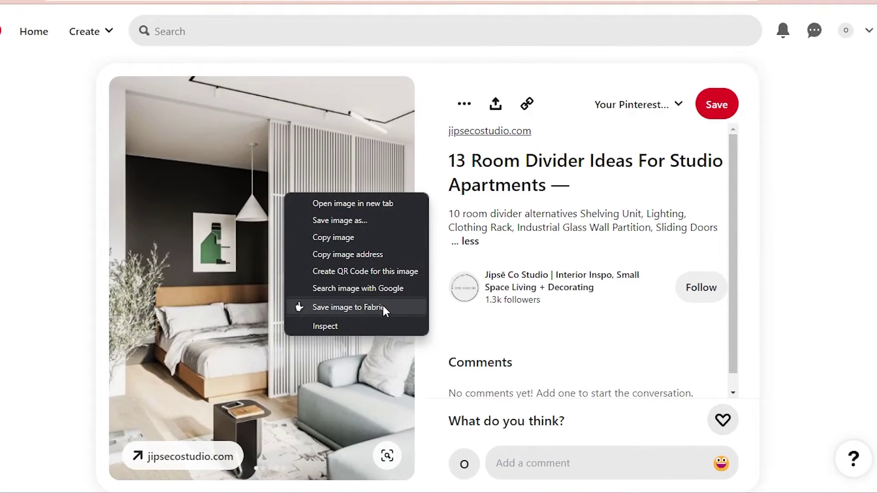
left_click(383, 305)
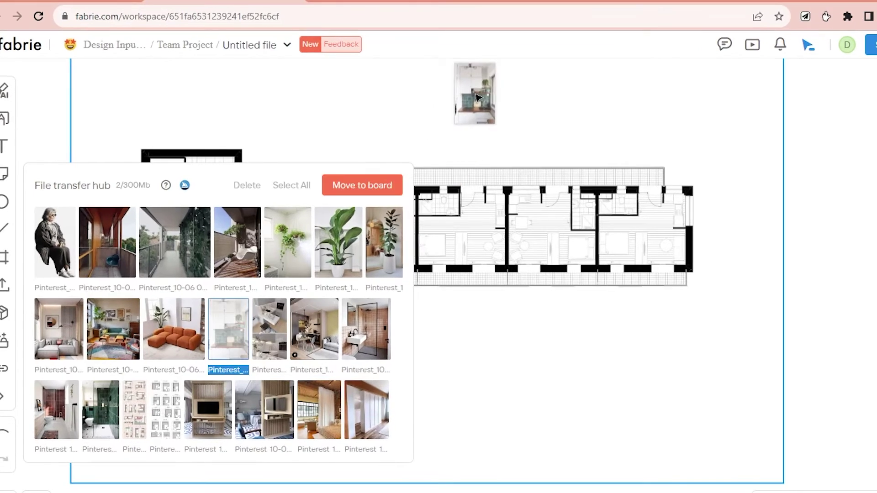
Drag the sofa, pendant-lamp and armchair photos from the File transfer hub onto the board
left_click_drag(476, 97, 480, 105)
left_click_drag(392, 410, 362, 88)
left_click_drag(594, 411, 619, 233)
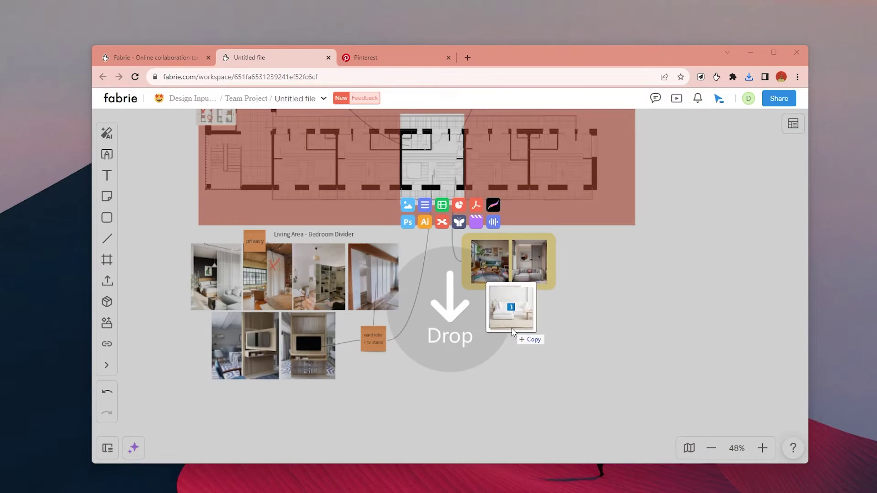
left_click_drag(513, 332, 591, 346)
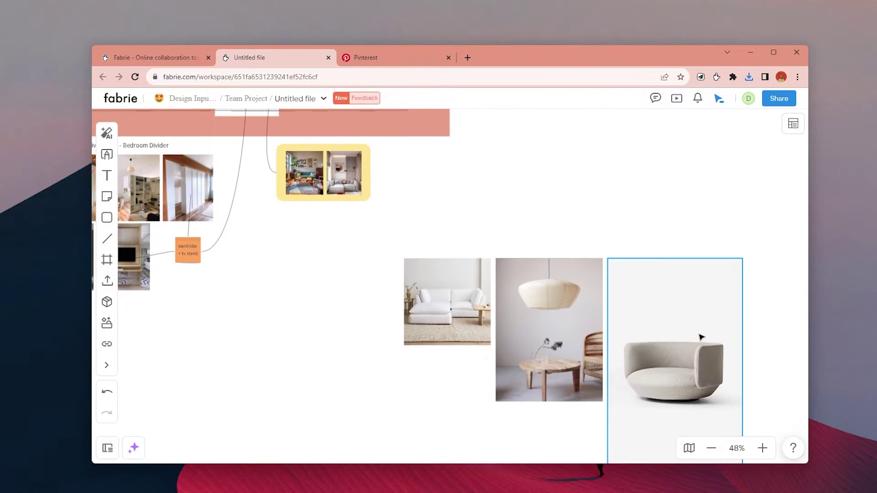
Scale the three furniture photos down together and move them beside the yellow image group
left_click_drag(772, 283, 424, 355)
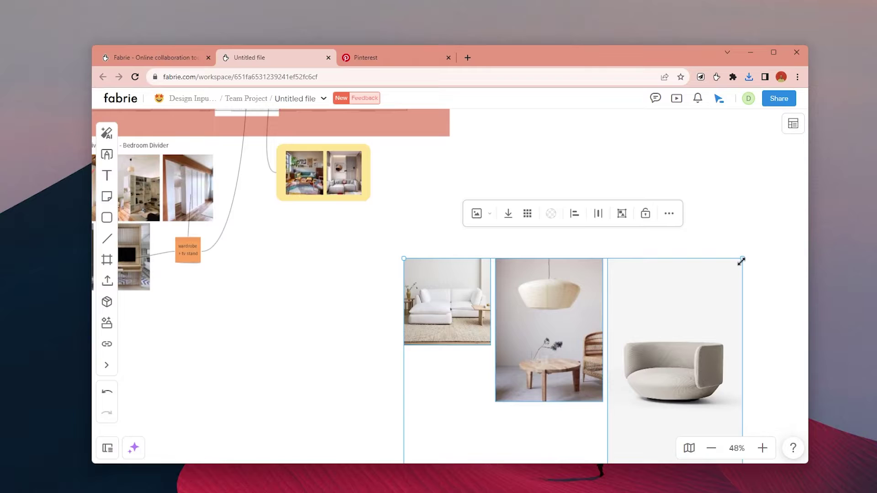
left_click_drag(741, 260, 630, 329)
left_click_drag(585, 345, 483, 259)
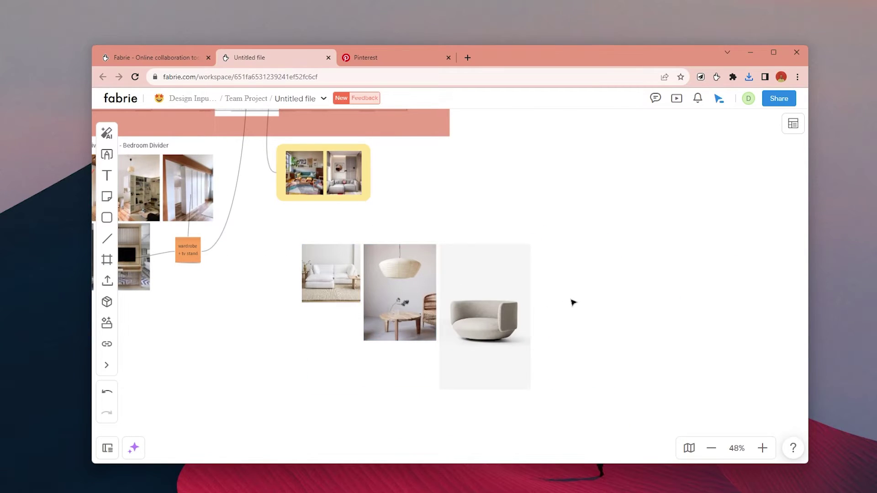
left_click(322, 286)
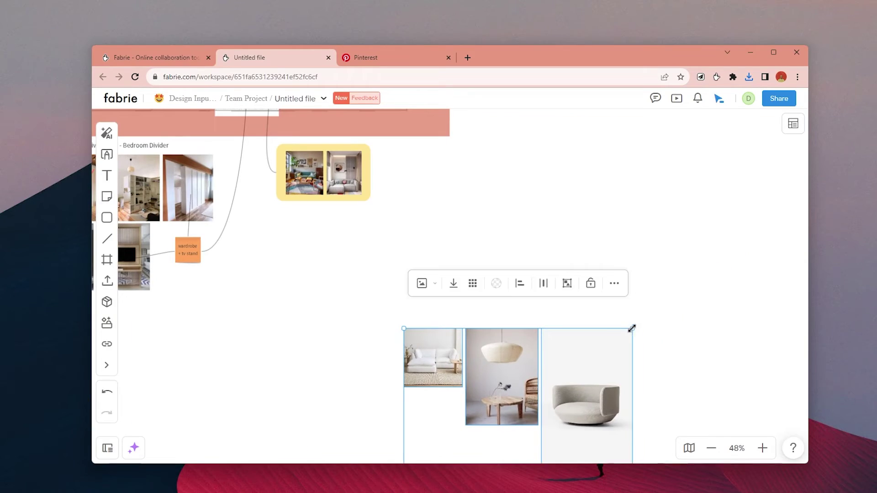
left_click_drag(500, 369, 398, 284)
scroll(411, 283, "up", 2)
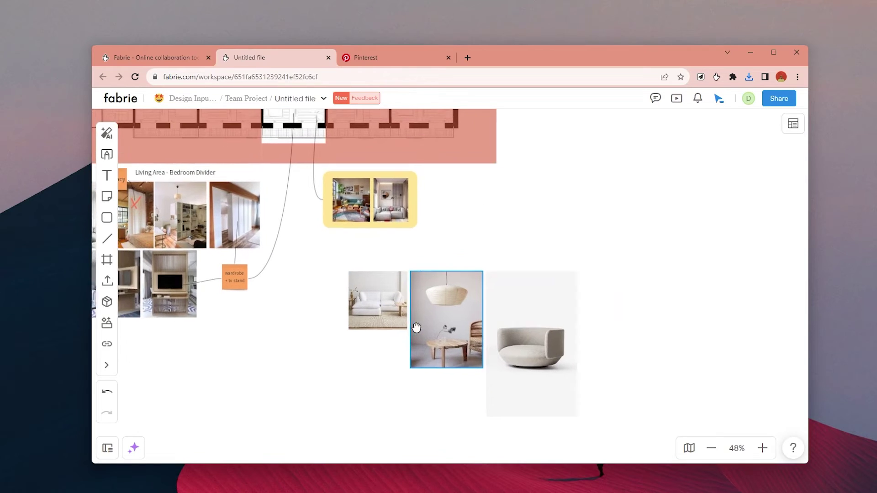
left_click(372, 315)
scroll(374, 322, "up", 3)
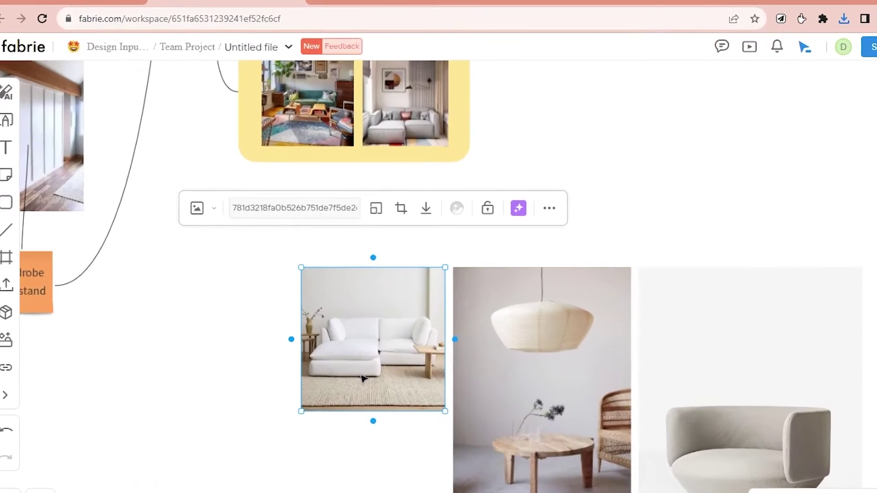
Remove the sofa photo's background with AI and gather all six furniture cutouts into the collage
left_click(514, 229)
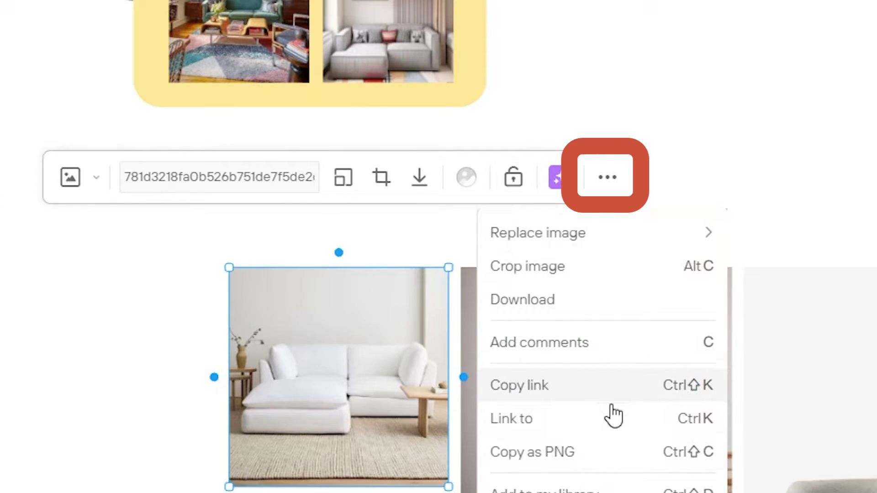
left_click(565, 176)
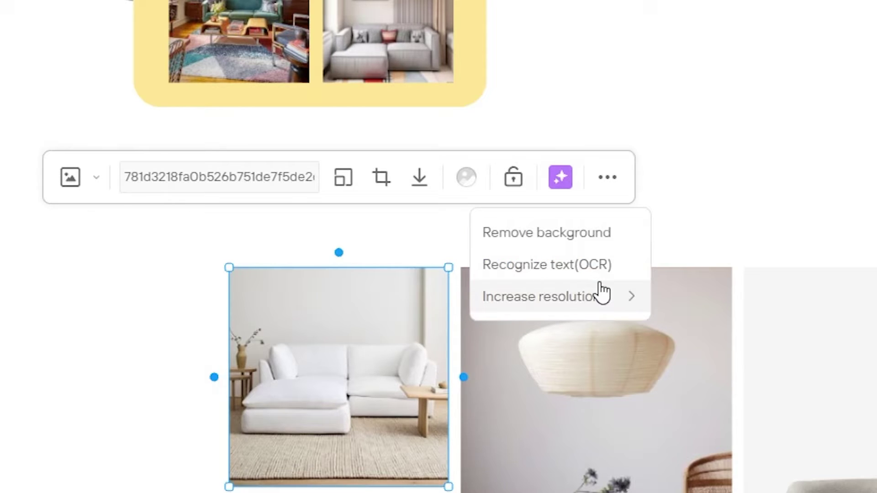
left_click(601, 234)
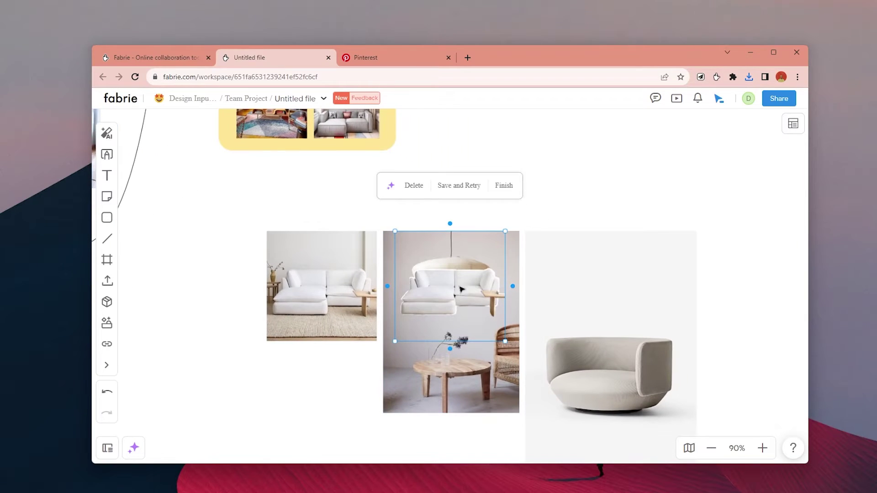
left_click_drag(461, 289, 529, 179)
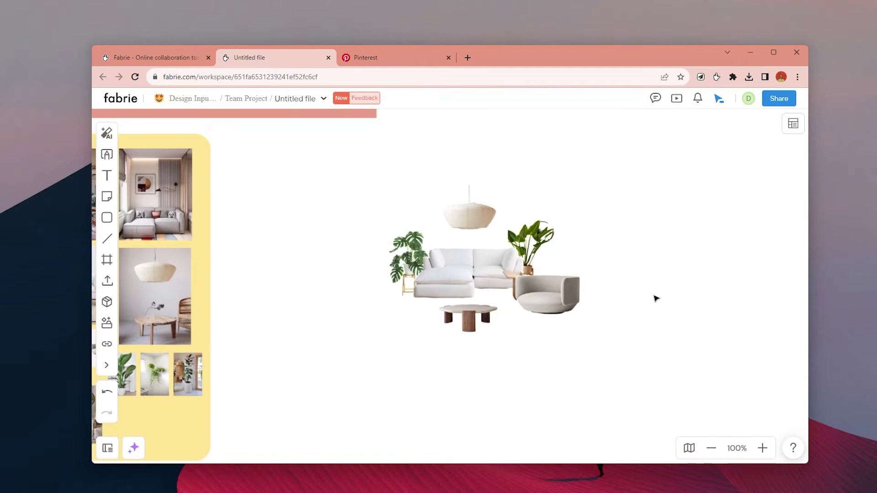
scroll(640, 308, "left", 2)
scroll(649, 316, "up", 1)
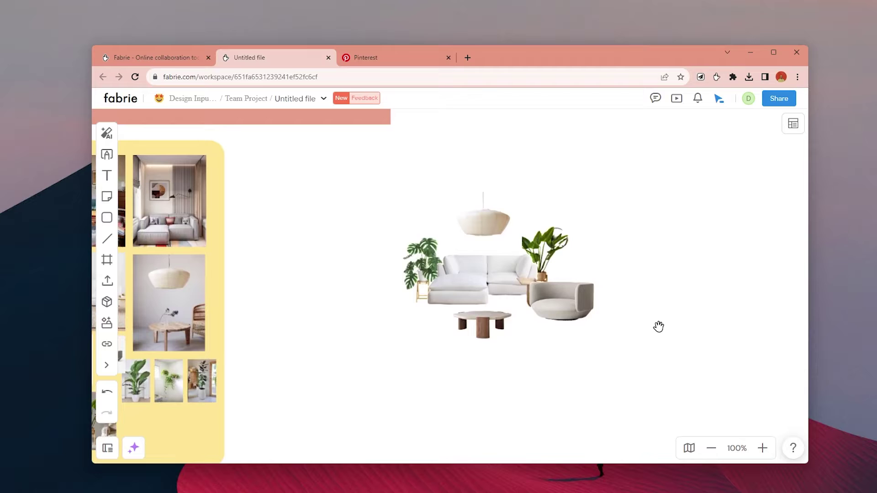
left_click_drag(693, 356, 387, 201)
Copy the selected cutouts as one PNG, paste it and shrink the pasted collage
left_click(596, 147)
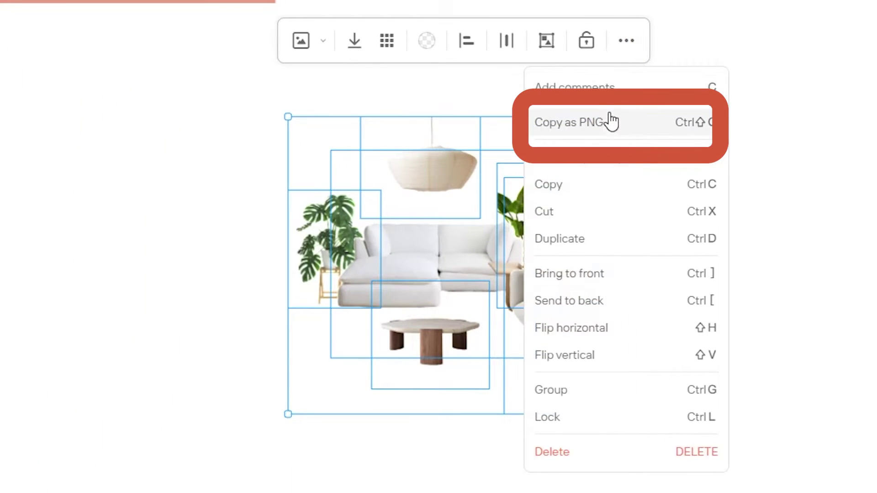
left_click(610, 121)
key("ctrl+v")
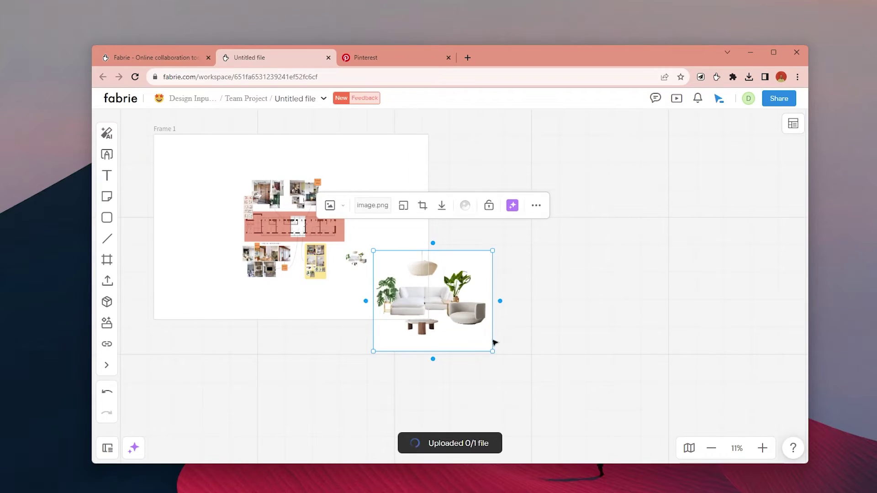
left_click_drag(494, 342, 423, 304)
Start a Fabrie Imagine render using the collage as reference and a minimal studio-apartment, earth-tone, large-balcony prompt
scroll(423, 303, "up", 5)
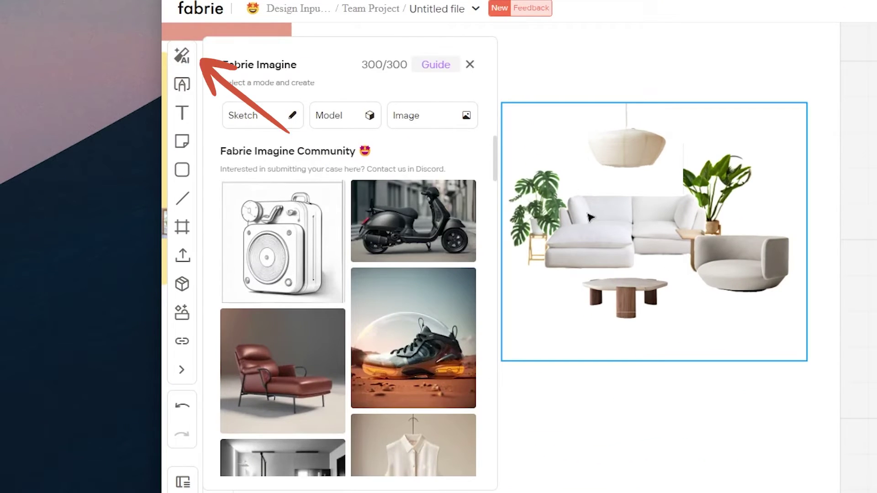
left_click(455, 123)
left_click_drag(663, 230, 366, 261)
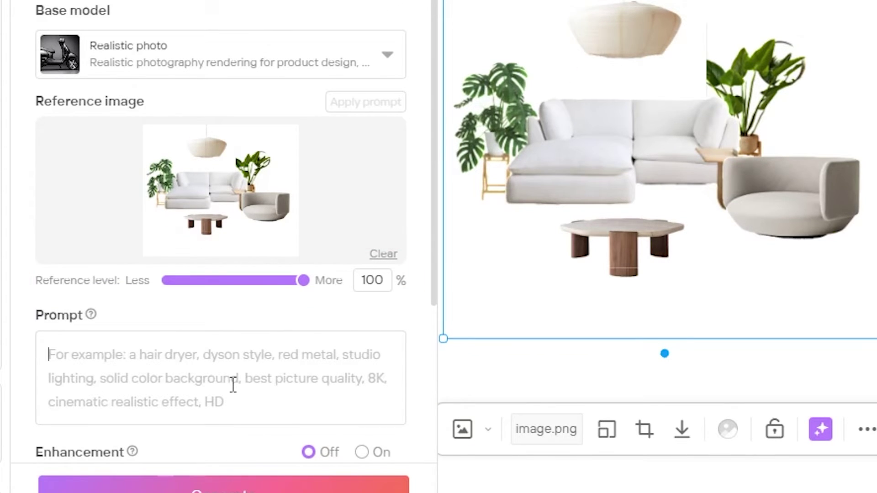
type("minimal, simple living room area of a st")
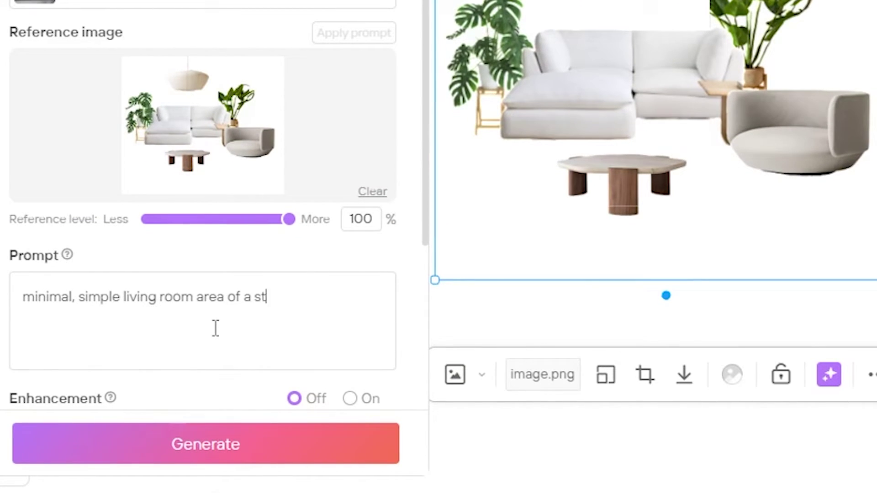
type("udio apartment, light earth colors, large balc")
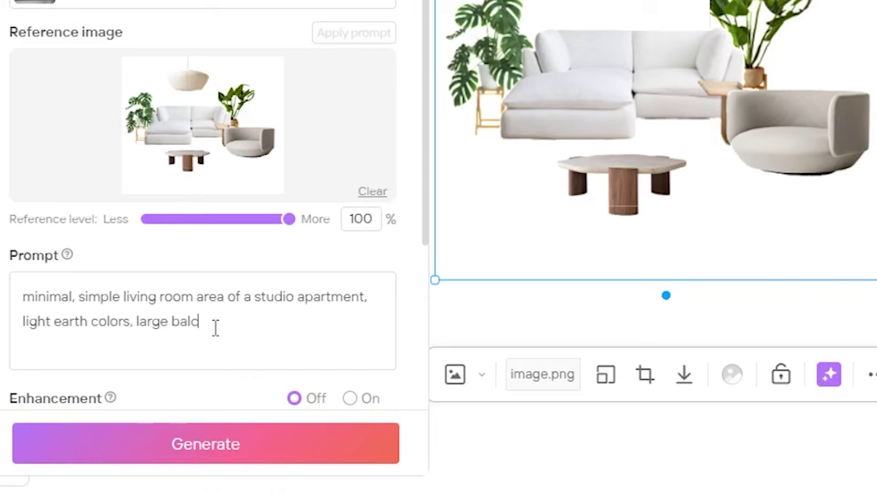
type("ony")
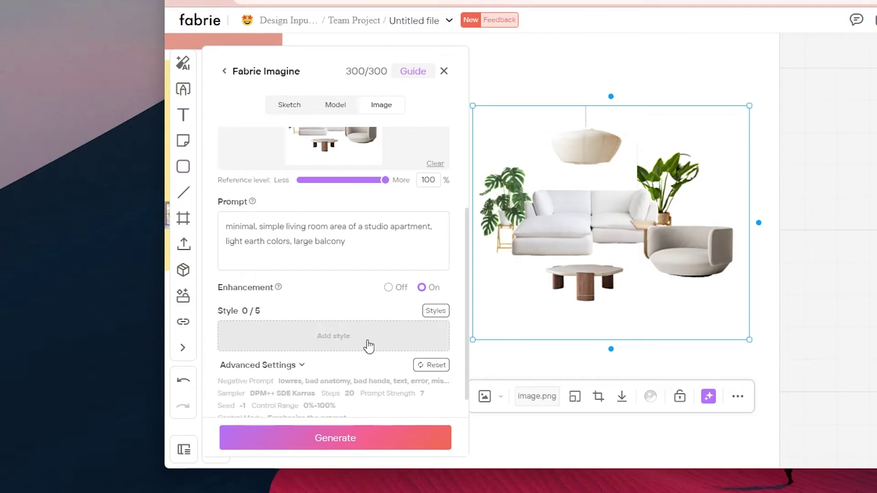
left_click(369, 346)
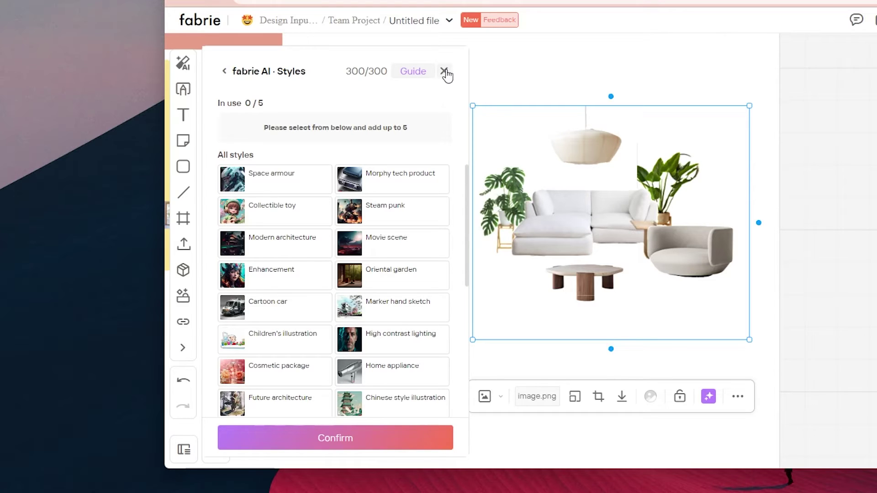
left_click(378, 445)
left_click(365, 445)
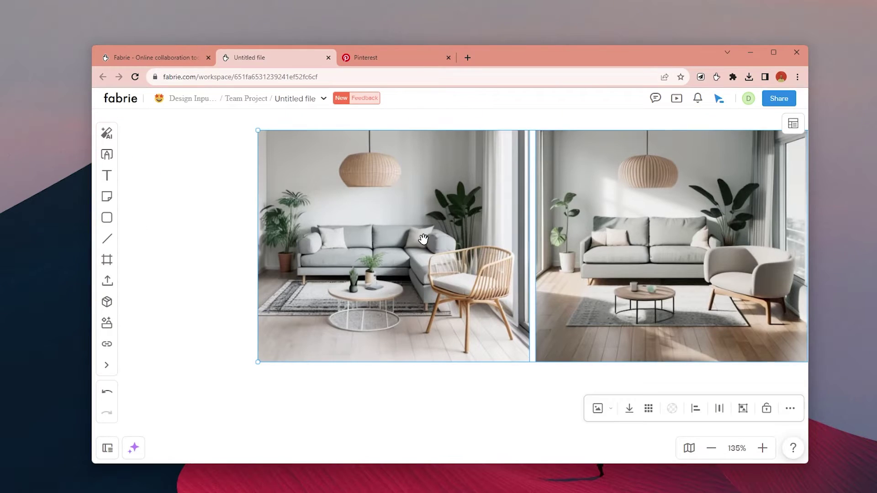
left_click_drag(423, 238, 441, 270)
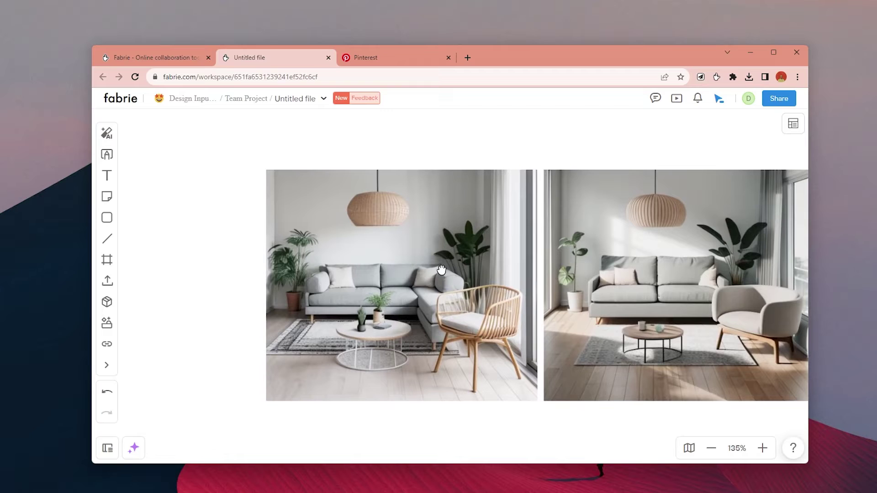
scroll(606, 277, "right", 6)
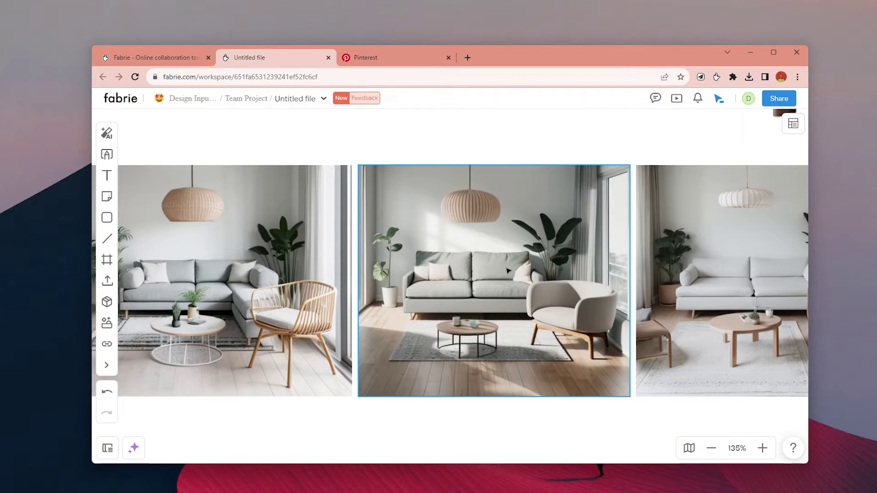
scroll(556, 276, "right", 9)
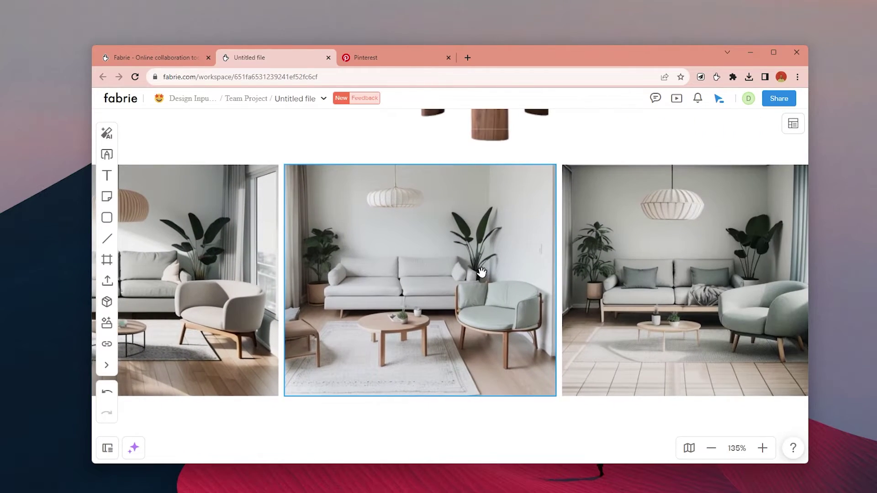
scroll(407, 192, "up", 3)
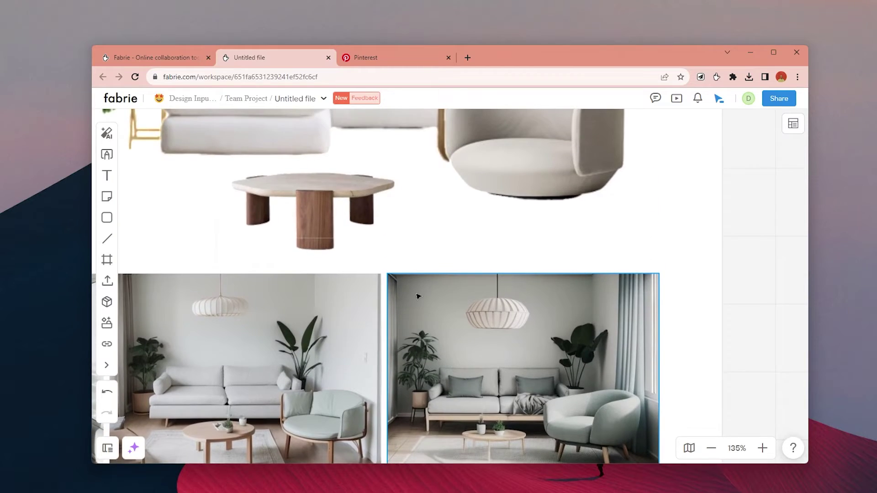
scroll(388, 256, "down", 10)
scroll(383, 273, "up", 2)
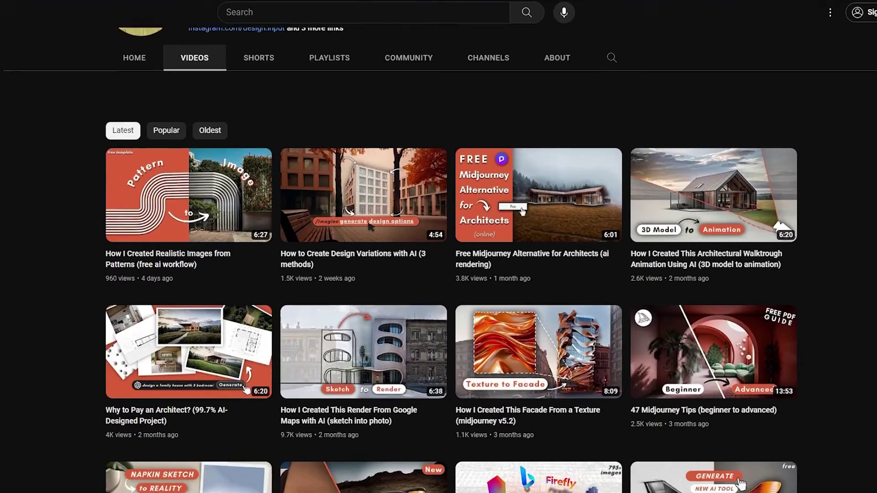
Open the 'Turn Your Mood Boards & SketchUp Models…' video from the channel's Videos tab
left_click(234, 386)
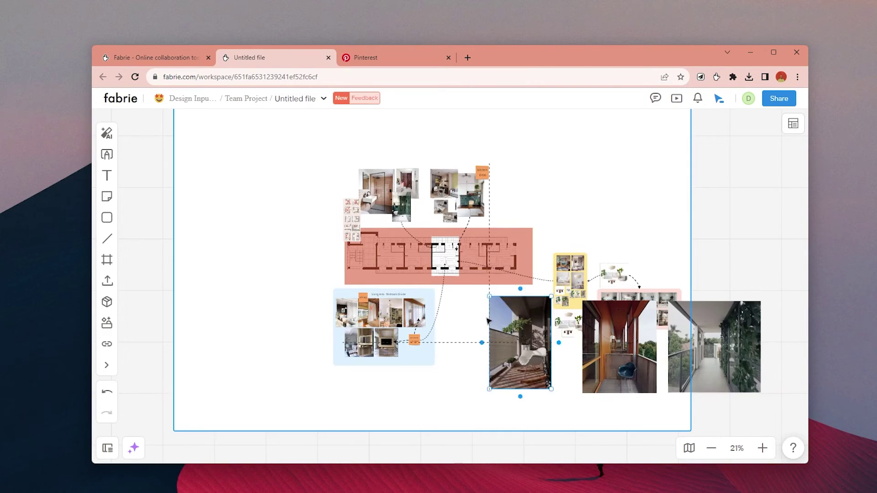
Shrink the row of three balcony images and reselect just those images
left_click_drag(760, 394, 601, 352)
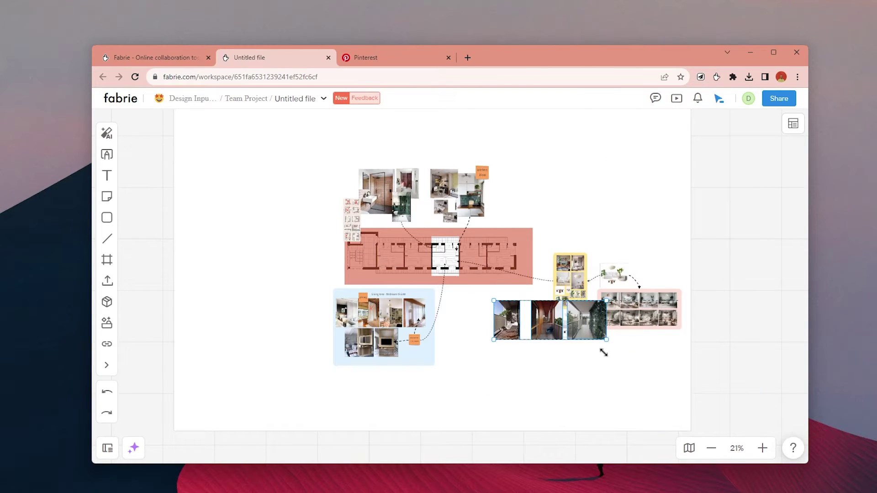
left_click(601, 352)
scroll(561, 308, "up", 5)
left_click_drag(561, 308, 485, 286)
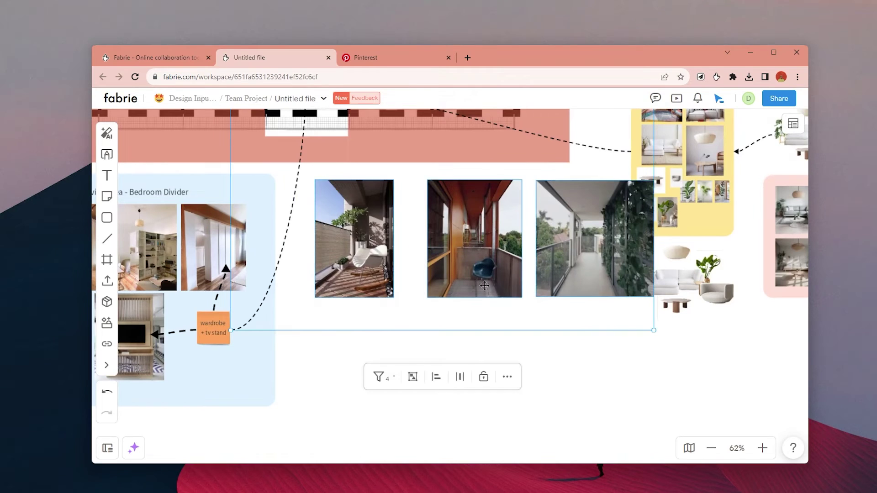
left_click_drag(397, 270, 658, 337)
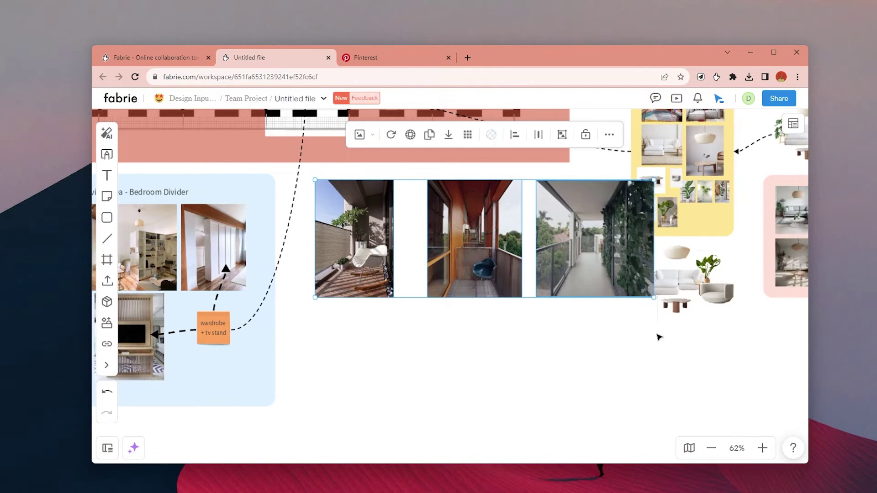
Paste the seated woman, a potted plant and a seated man onto the middle balcony photo
key("ctrl+v")
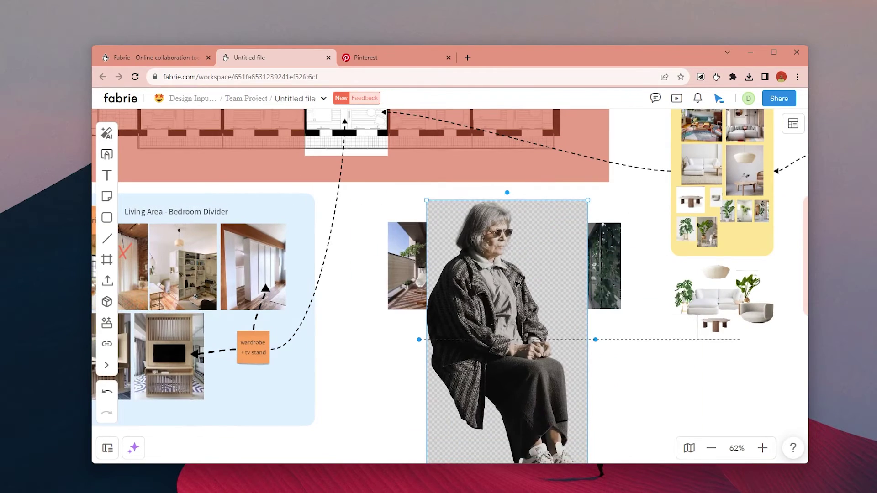
left_click_drag(567, 226, 493, 352)
left_click_drag(471, 388, 525, 324)
scroll(463, 246, "up", 5)
scroll(502, 322, "up", 1)
key("ctrl+v")
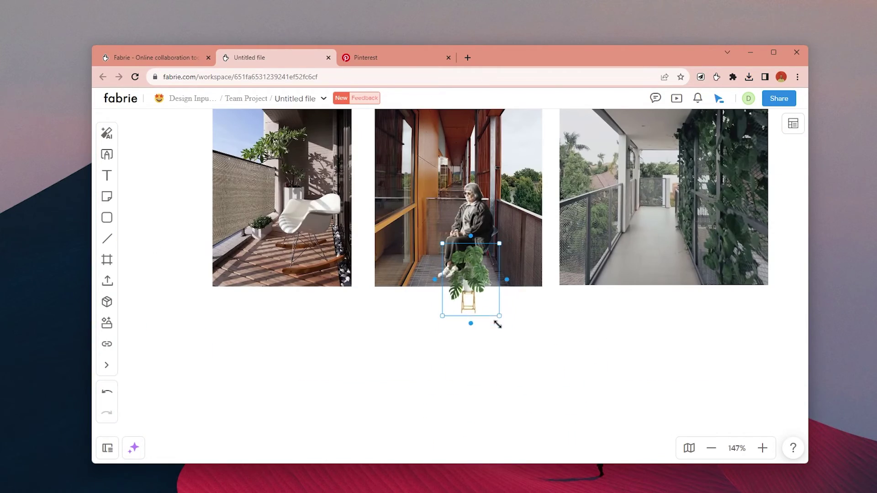
key("ctrl+v")
scroll(467, 282, "up", 3)
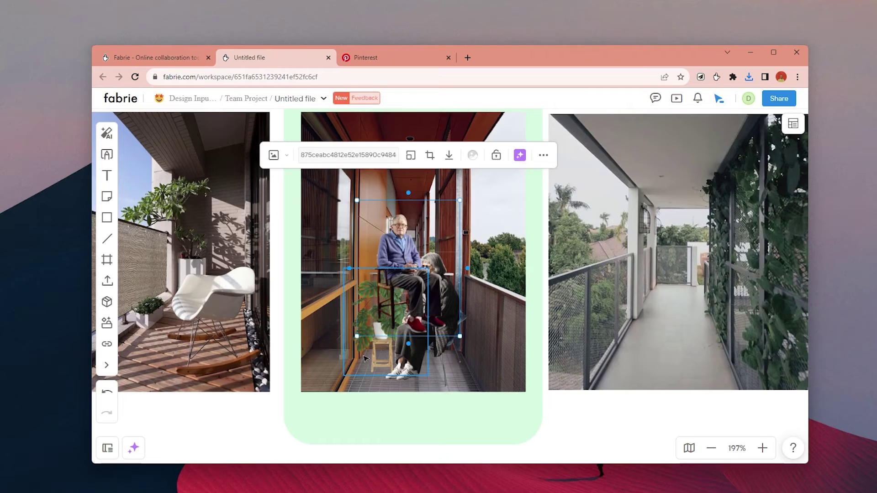
Copy the balcony composite and its green frame as PNG images
left_click(521, 223)
left_click(506, 356)
scroll(457, 274, "down", 2)
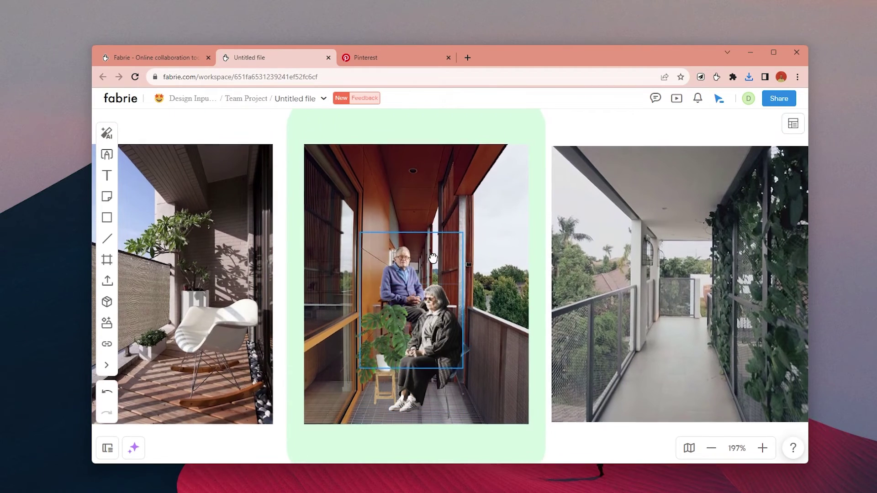
left_click(452, 257)
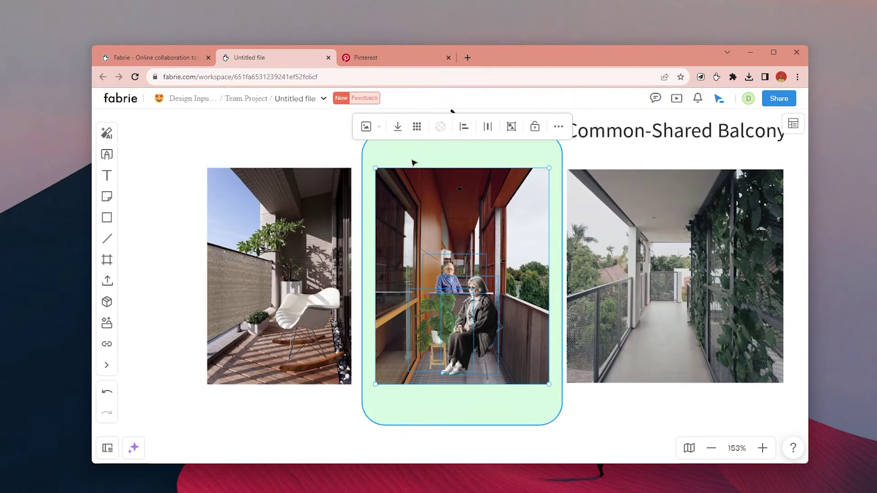
left_click(558, 126)
Copy the frame contents as a PNG and paste the flattened image onto the board
left_click(546, 172)
scroll(457, 320, "down", 5)
key("ctrl+v")
scroll(443, 336, "up", 3)
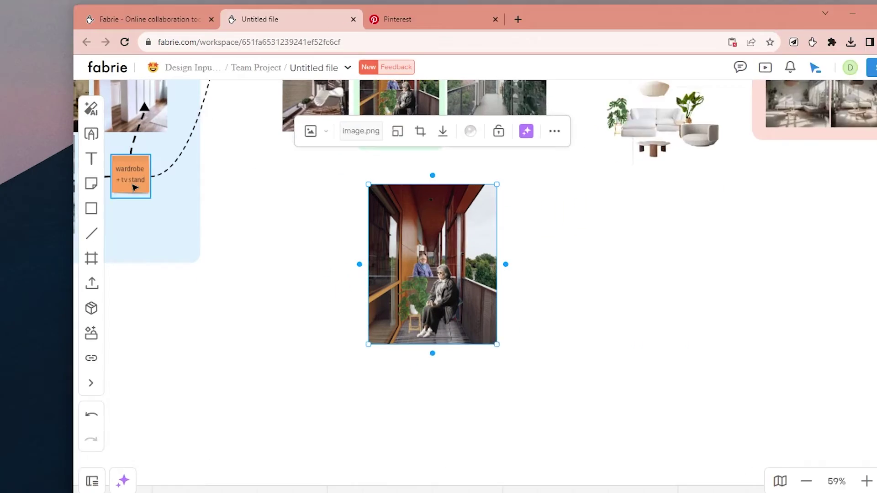
Generate Marker hand sketch-style balcony illustrations in Imagine from the composite PNG reference
left_click(472, 153)
left_click_drag(459, 277, 243, 256)
left_click(243, 199)
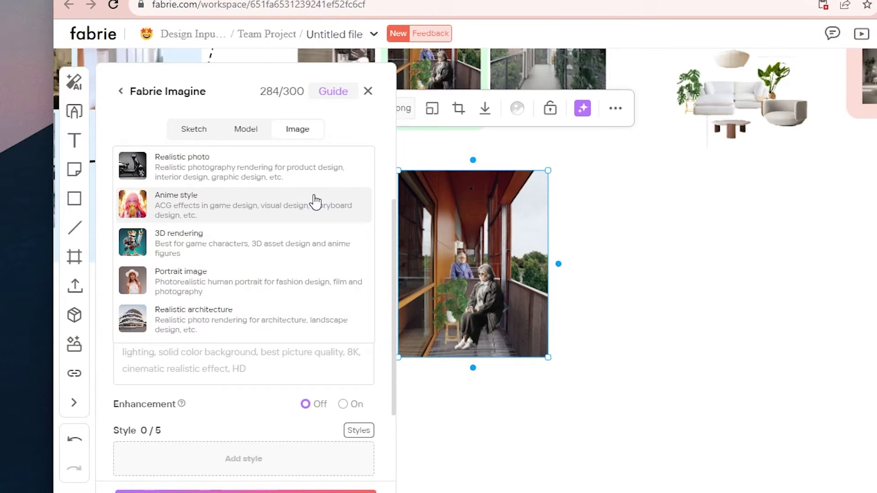
scroll(277, 254, "down", 2)
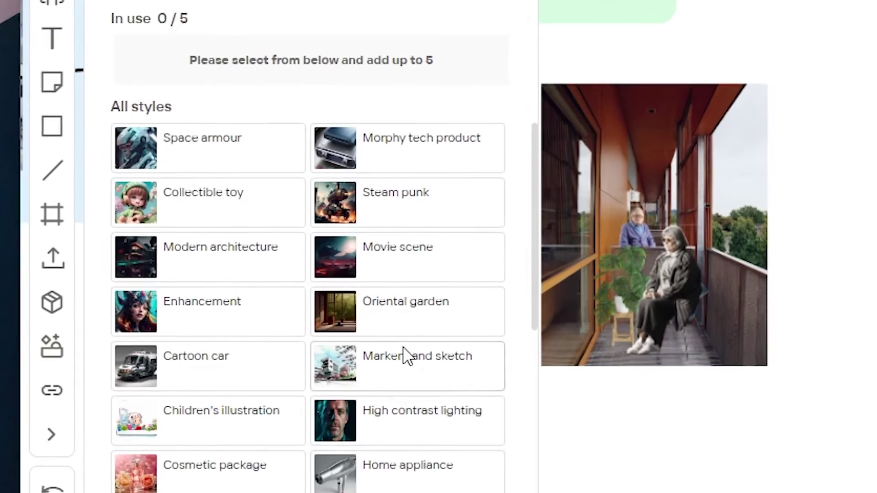
left_click(405, 355)
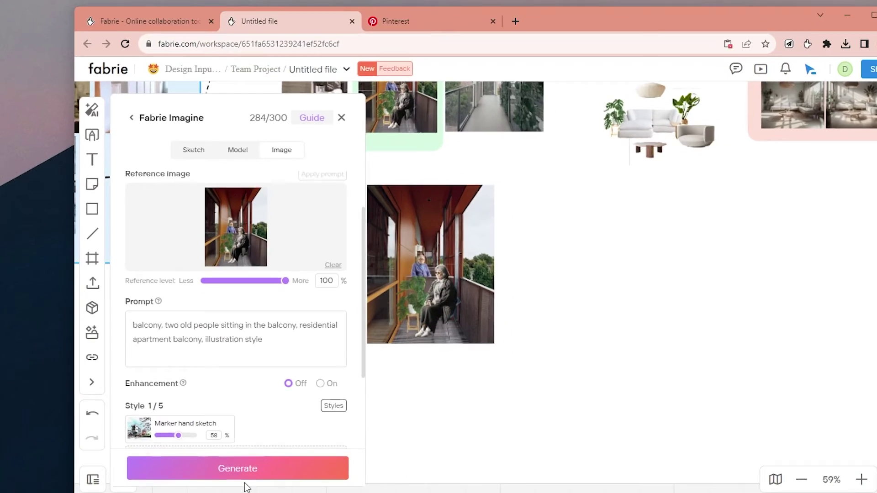
left_click(234, 442)
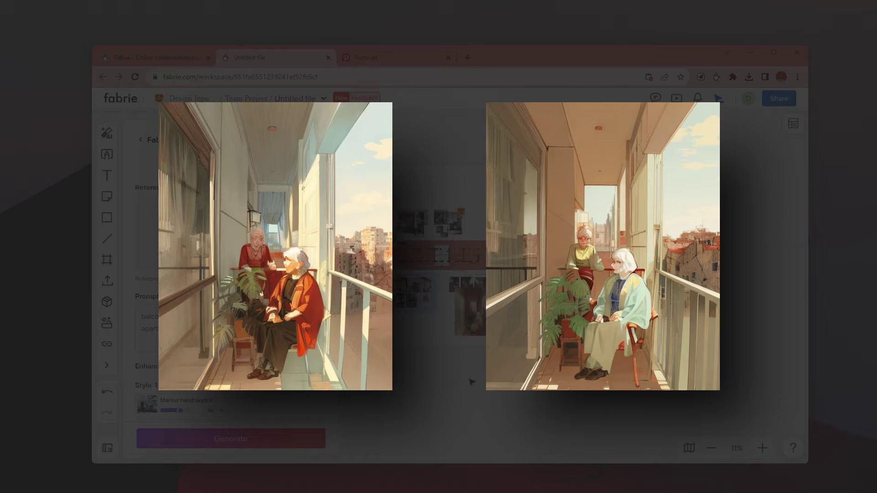
Select the row of four generated balcony images
scroll(471, 382, "up", 5)
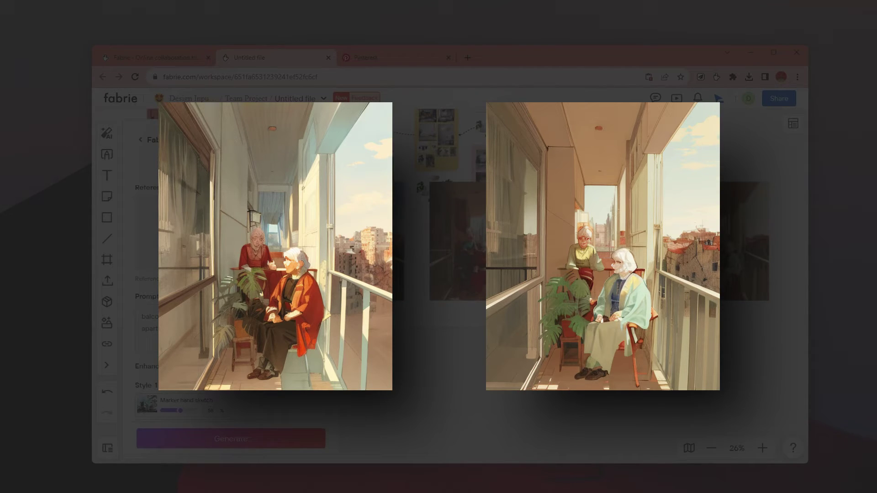
left_click_drag(777, 349, 759, 335)
left_click(752, 295)
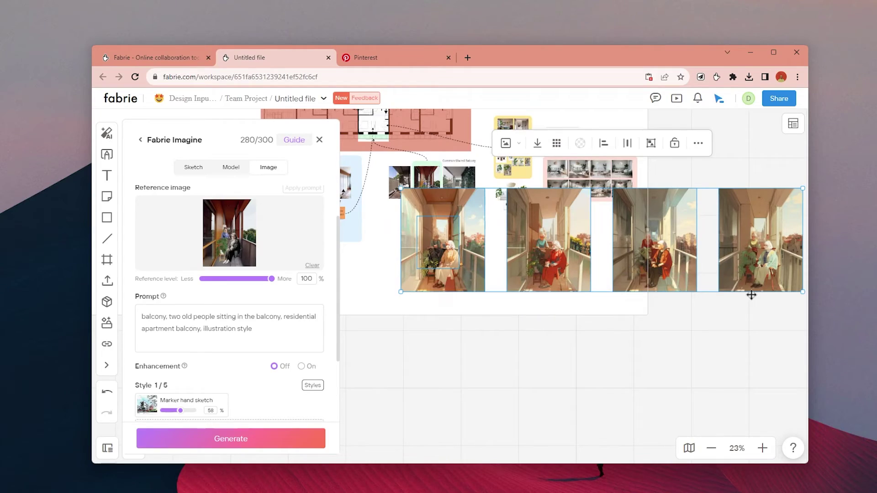
Shrink the generated images into a small strip lower down and center the empty second frame
left_click_drag(803, 294, 505, 233)
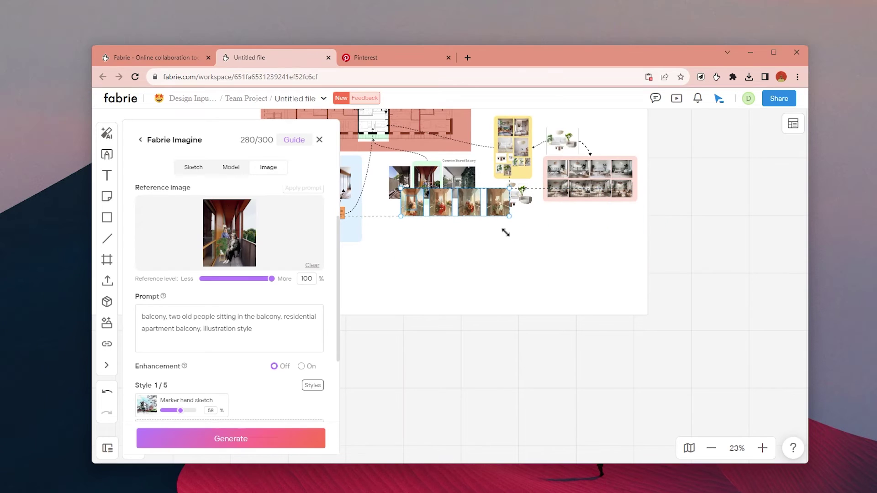
left_click_drag(435, 207, 437, 250)
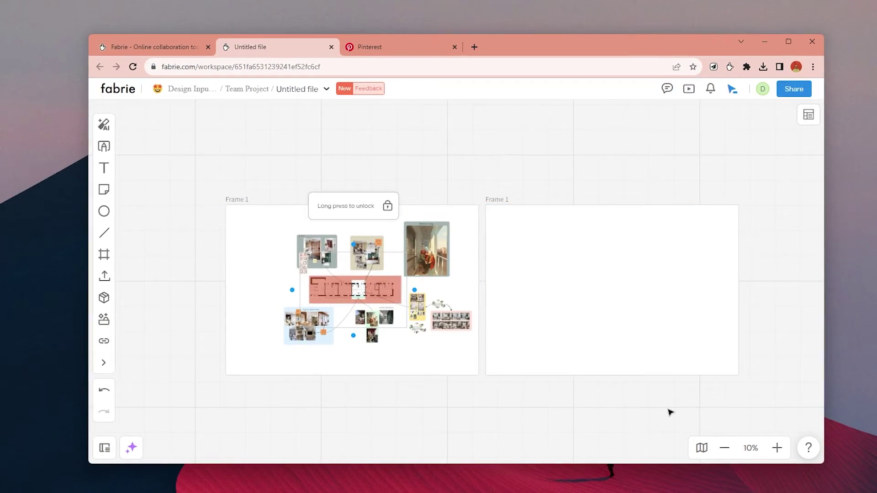
left_click_drag(645, 389, 507, 336)
scroll(501, 261, "up", 4)
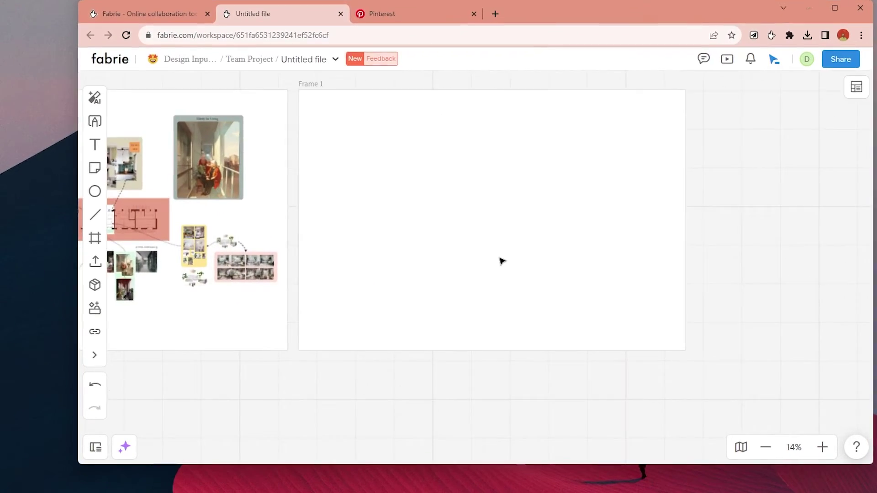
scroll(518, 247, "up", 3)
left_click_drag(518, 262, 495, 315)
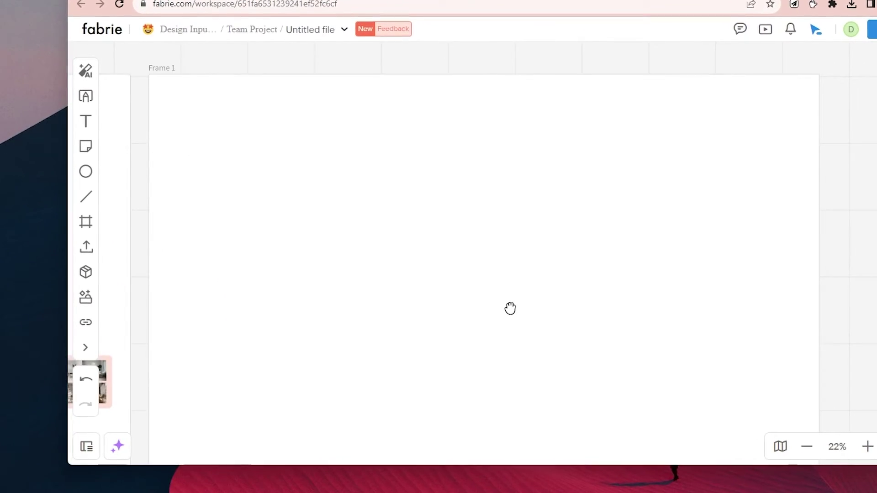
Run a Smart Create Brainstorm for 'small studio apartments, between bedroom and living room'
left_click(115, 446)
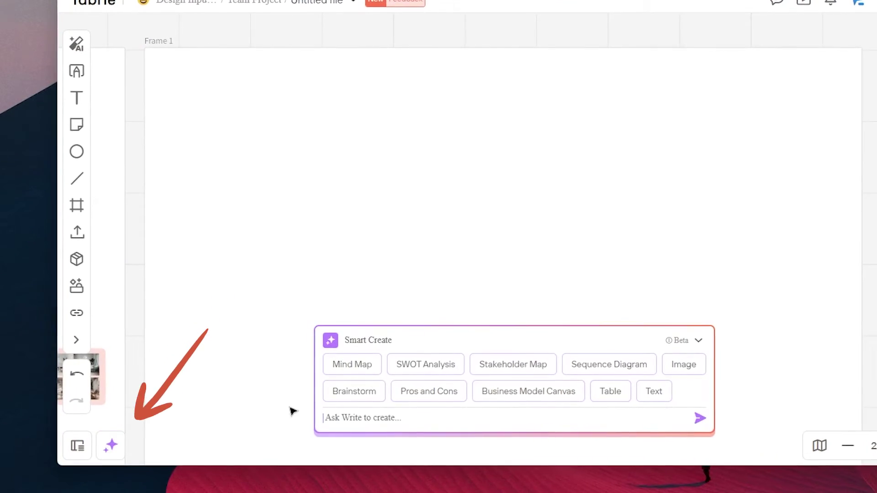
left_click(375, 392)
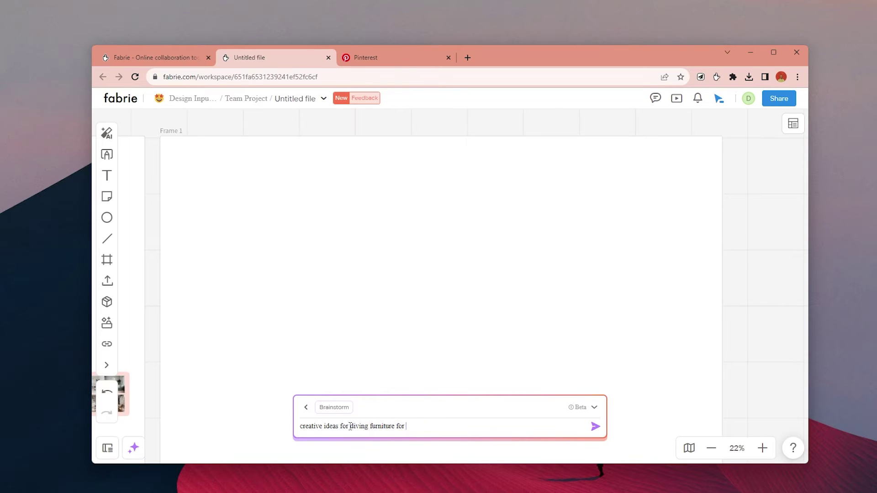
type("small studio apartments, betw")
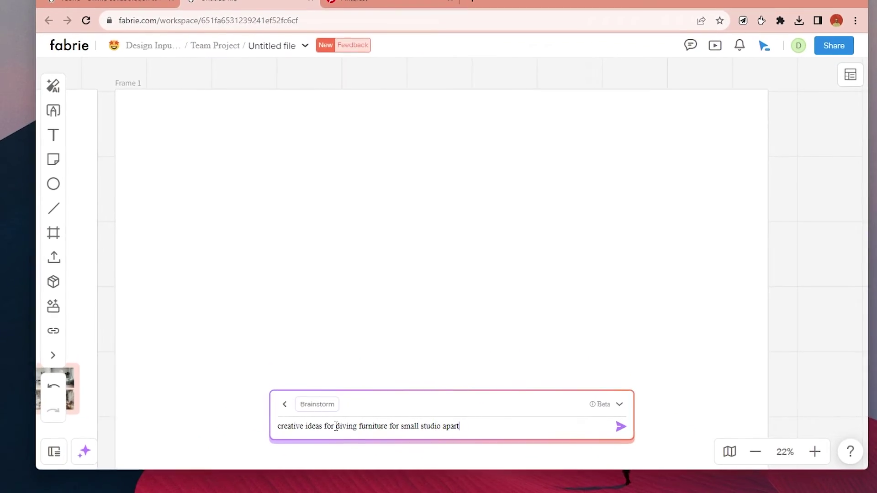
type("een bedroom and living room")
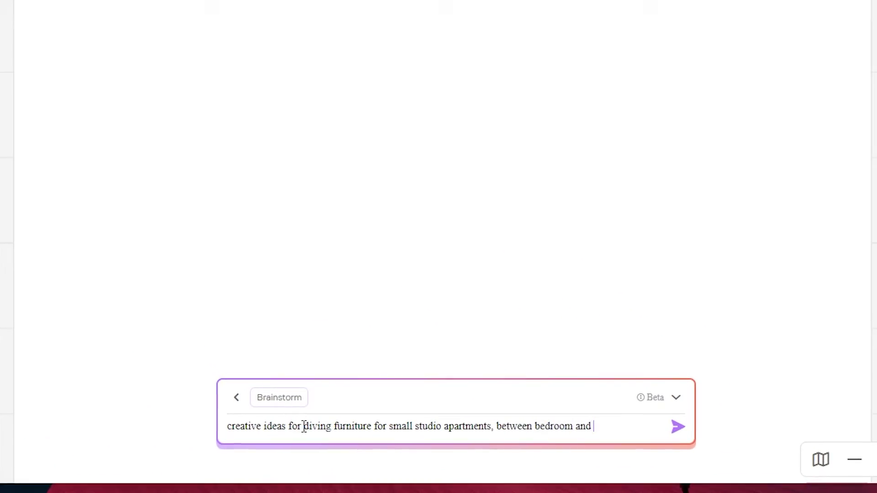
key("Return")
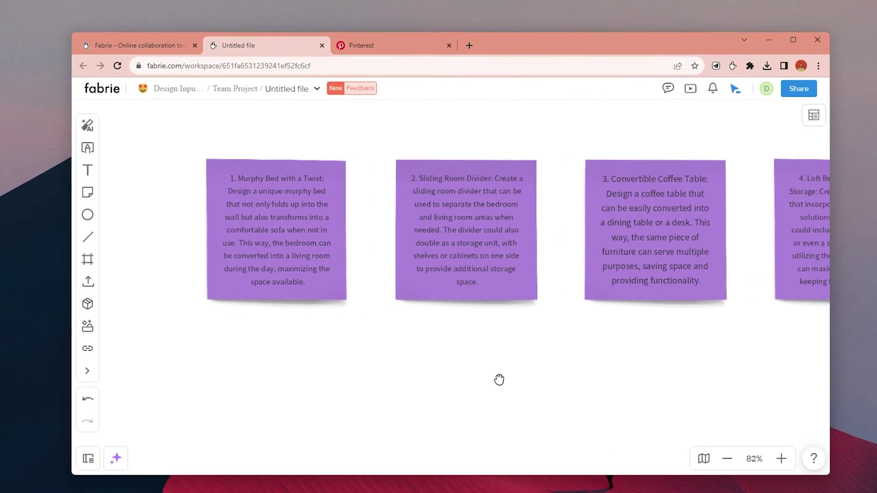
Run AI Text to Image on the Murphy Bed sticky note and review the four resulting images
scroll(500, 382, "right", 15)
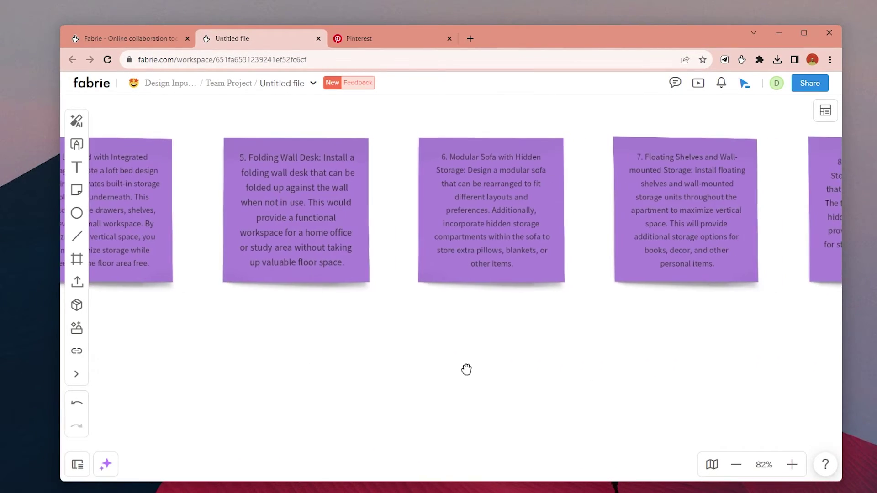
scroll(466, 369, "right", 10)
scroll(391, 346, "down", 1)
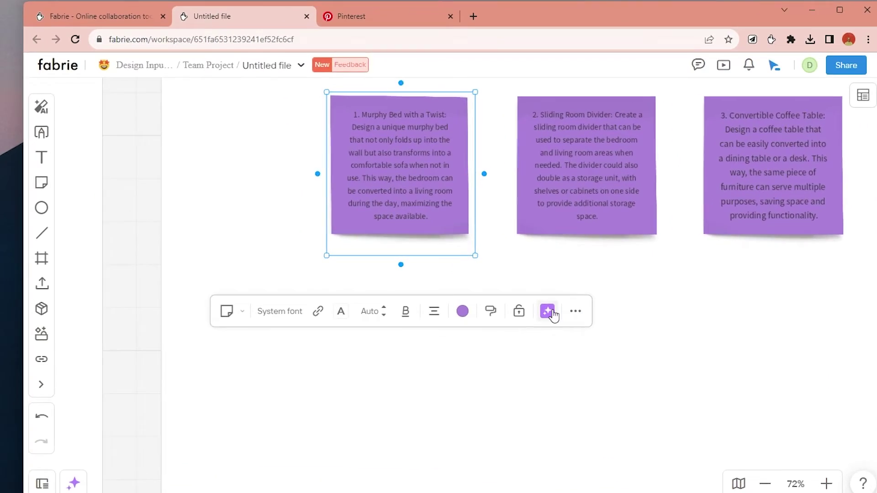
left_click(550, 312)
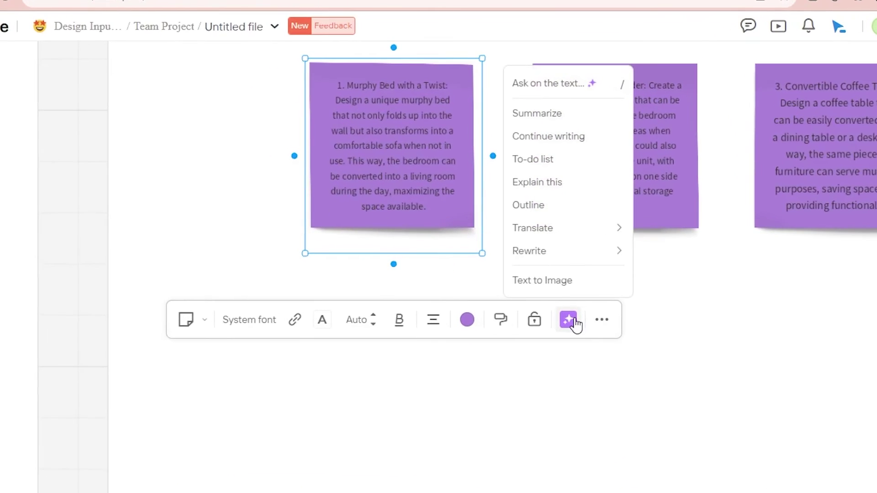
left_click(575, 288)
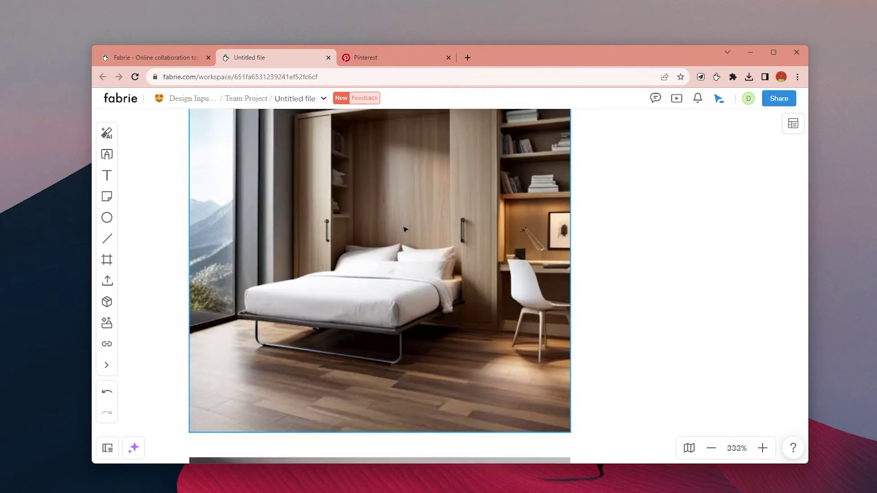
scroll(405, 230, "down", 3)
scroll(475, 256, "down", 5)
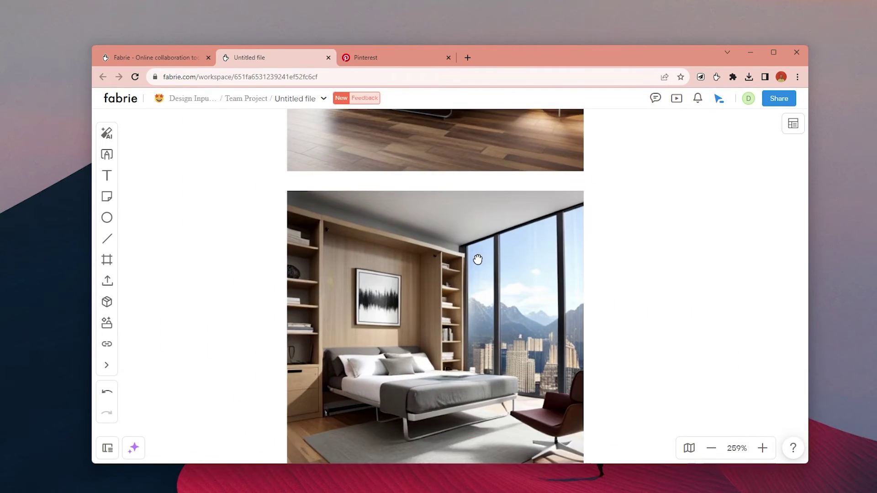
scroll(524, 193, "down", 10)
scroll(640, 196, "down", 3)
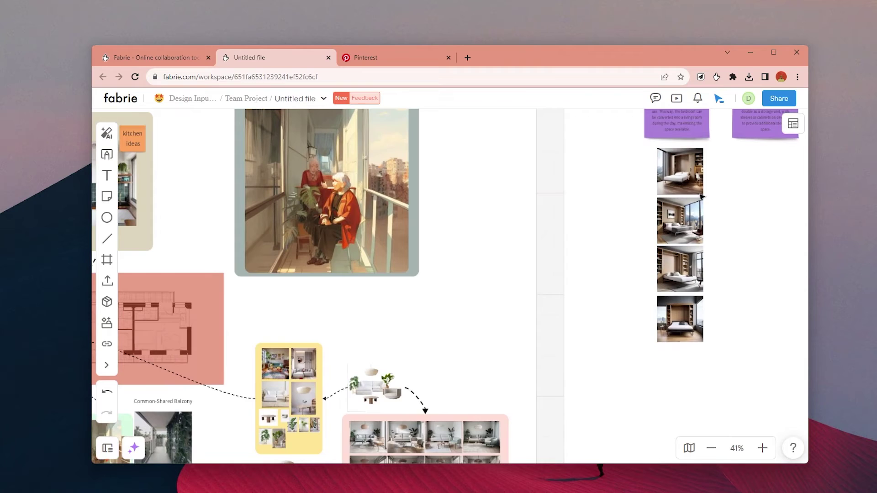
scroll(315, 417, "up", 5)
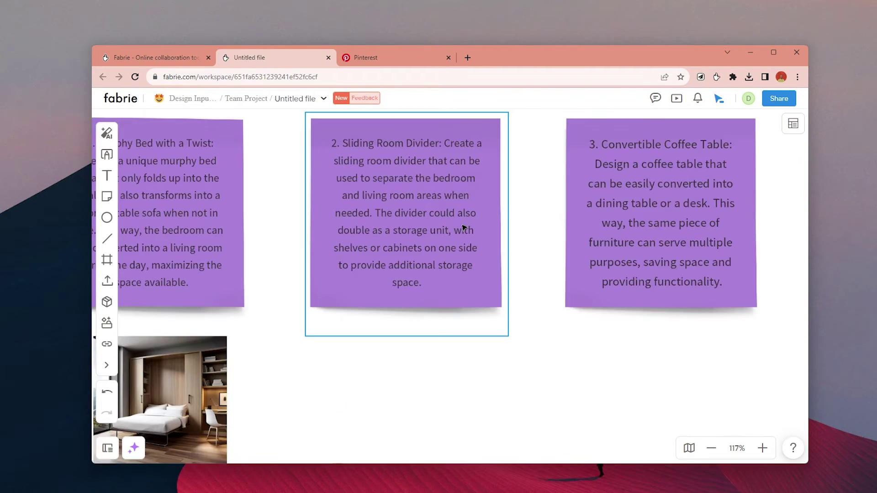
scroll(463, 228, "up", 3)
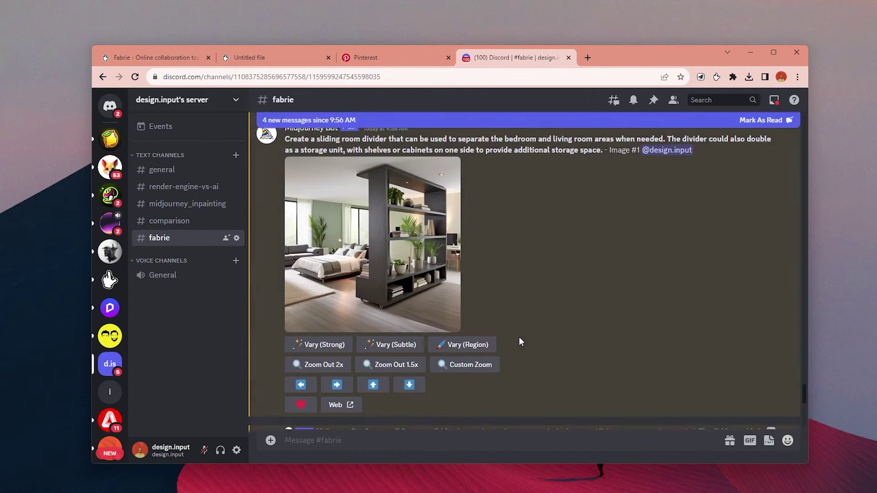
Authorize the Fabjourney bot for the chosen server and pass the human check
scroll(519, 338, "down", 15)
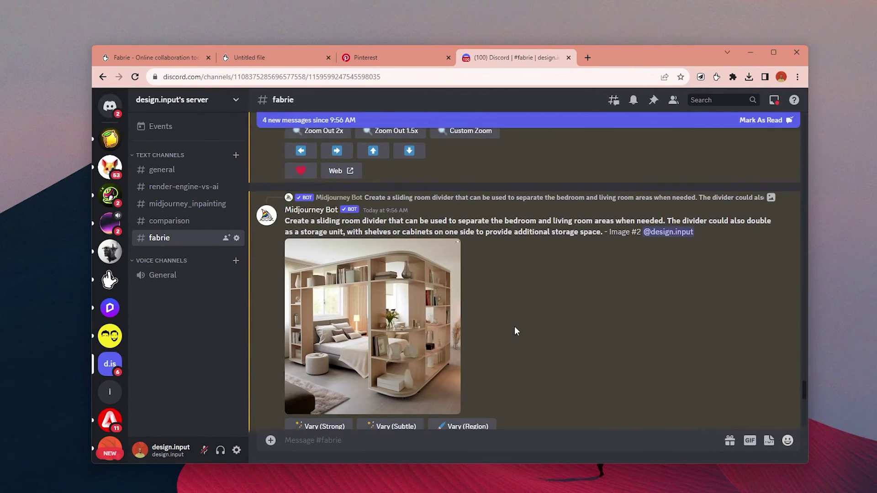
scroll(514, 329, "down", 6)
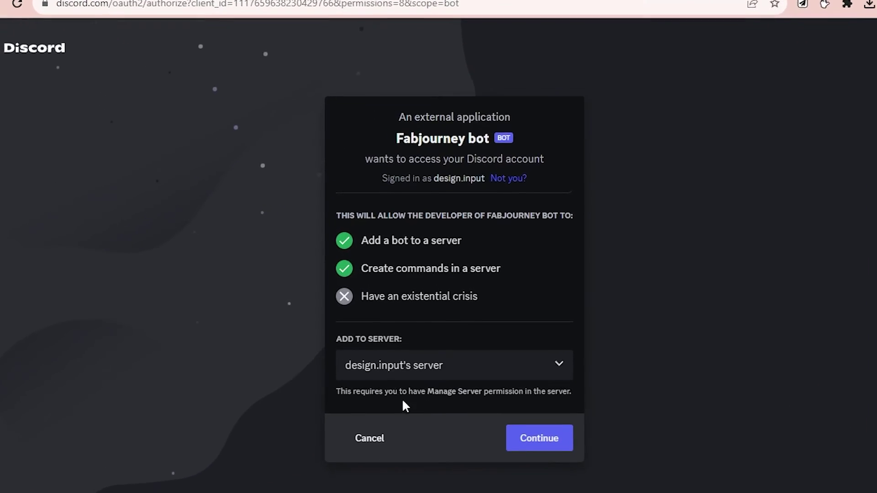
left_click(529, 417)
left_click(530, 424)
left_click(364, 352)
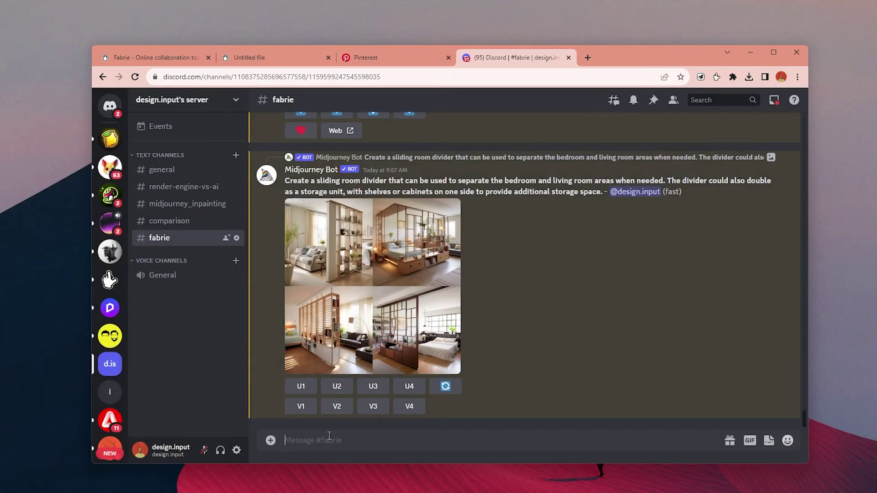
Run /collect with items 4 to send the latest four images to Fabrie
type("/")
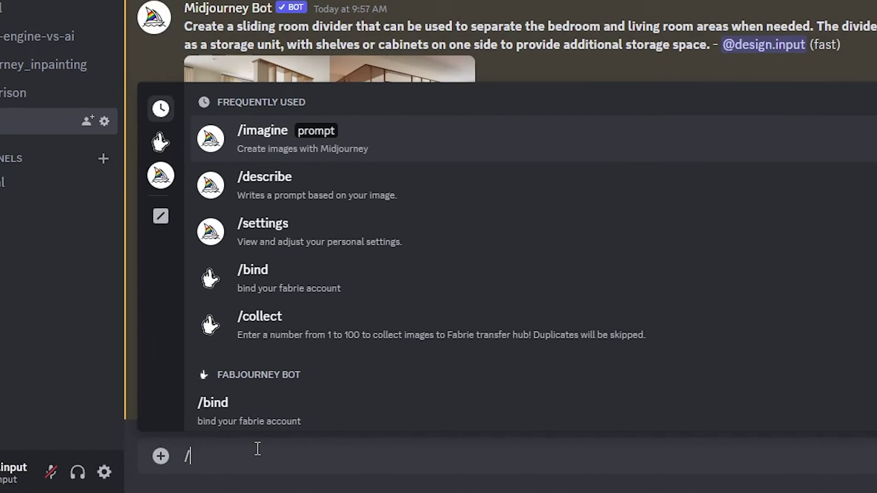
type("col")
key("Tab")
type("4")
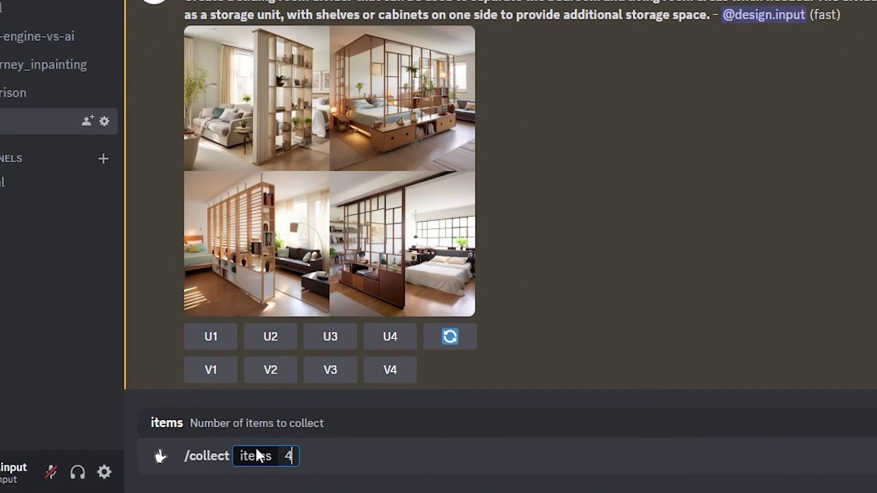
key("Return")
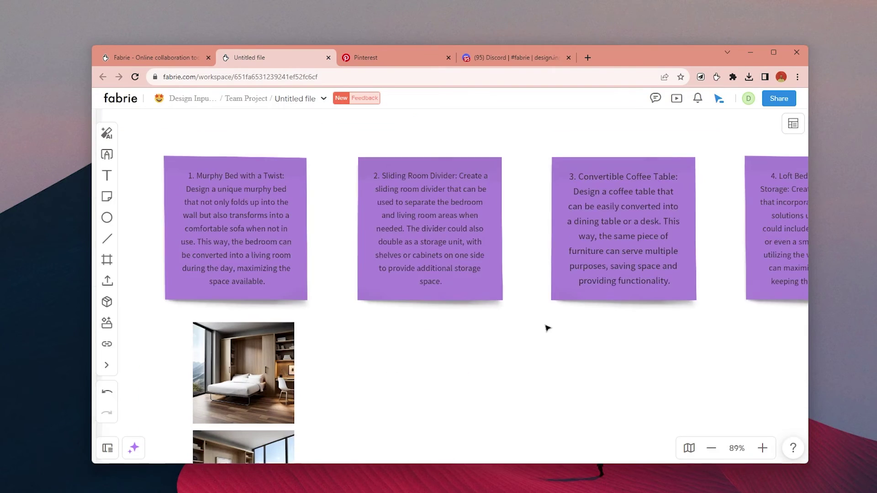
Move the selected room-divider images from the file transfer hub onto the board
left_click(108, 313)
left_click(246, 235)
left_click(136, 247)
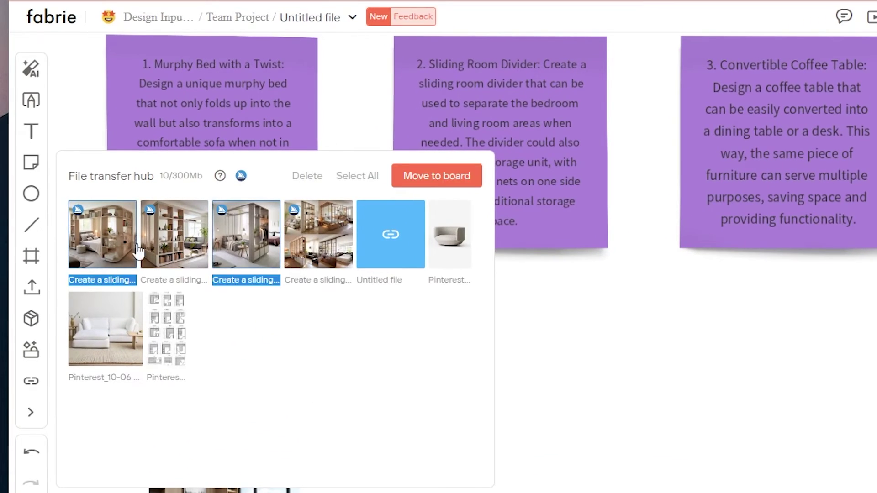
left_click(436, 176)
Draw a connector from the first room-divider image to the Sliding Room Divider note
scroll(584, 336, "up", 5)
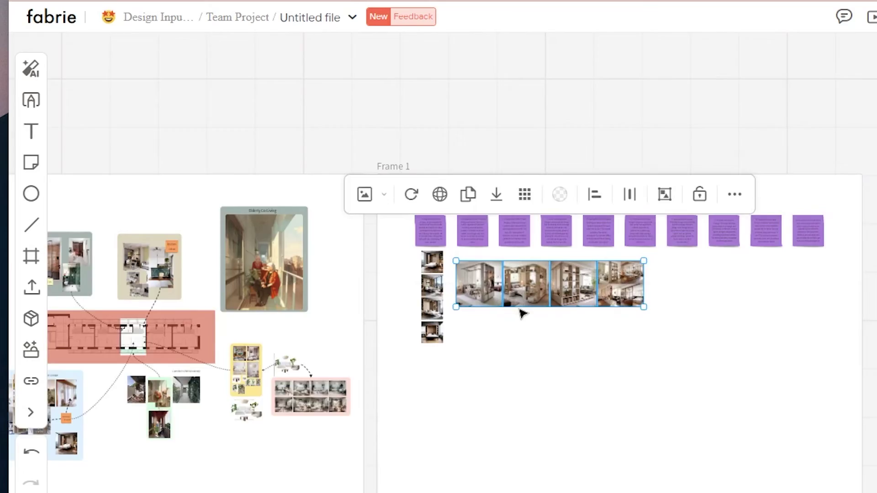
scroll(520, 314, "up", 2)
left_click(450, 254)
mouse_move(455, 216)
left_mouse_down()
mouse_move(441, 225)
mouse_move(398, 131)
left_mouse_up()
scroll(440, 225, "up", 3)
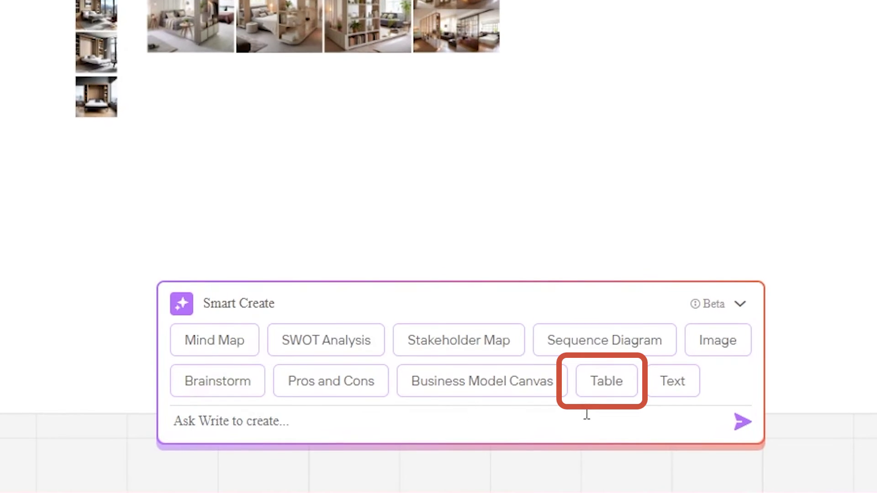
Submit a Smart Create Table request with the prompt 'generate a ttachment for the photo'
left_click(592, 397)
type("generate a table for studio apartment furniture list, include room, name, price, material")
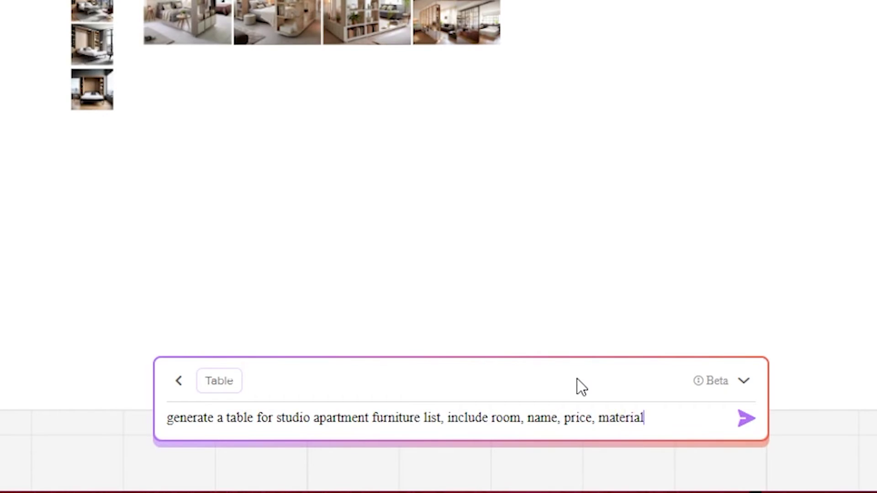
type("ttachment for the photo")
key("Return")
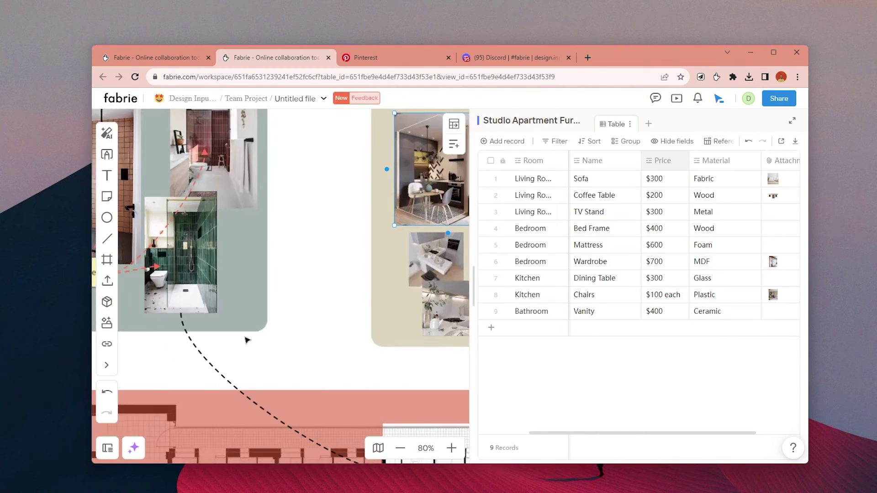
Attach the bathroom photo to the Vanity row of the generated furniture table
left_click_drag(340, 283, 773, 311)
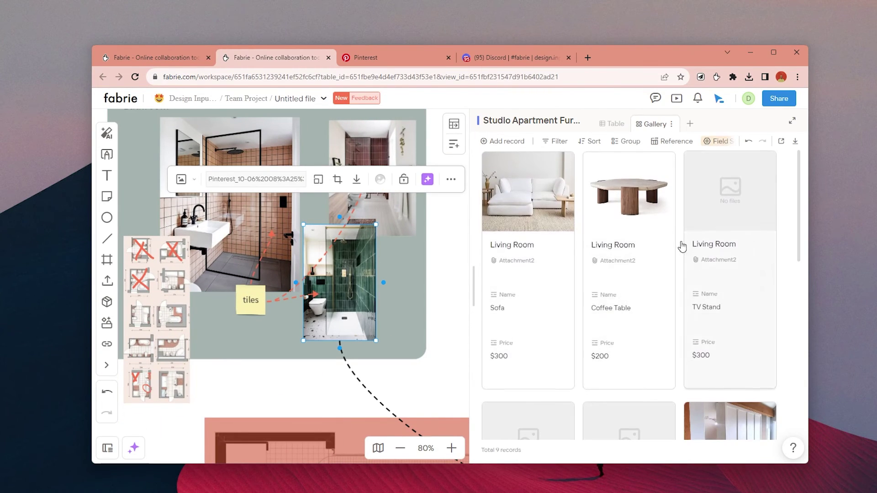
scroll(573, 213, "down", 5)
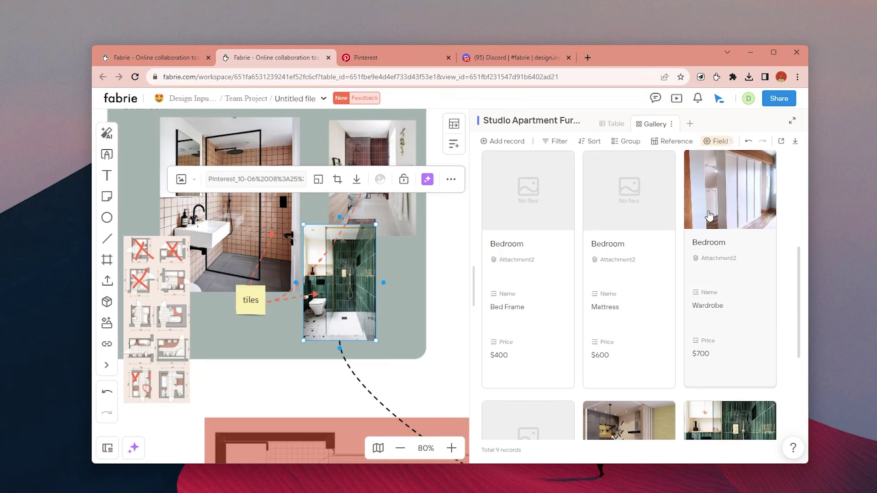
scroll(711, 220, "down", 5)
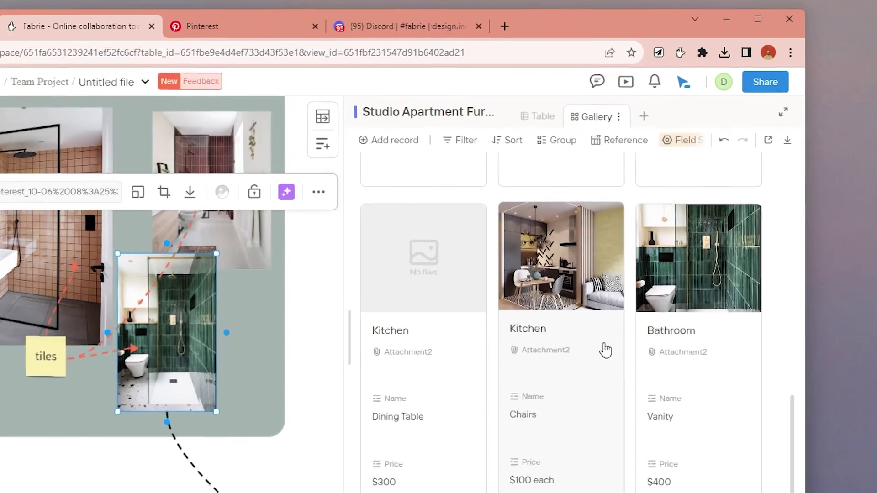
scroll(658, 281, "up", 10)
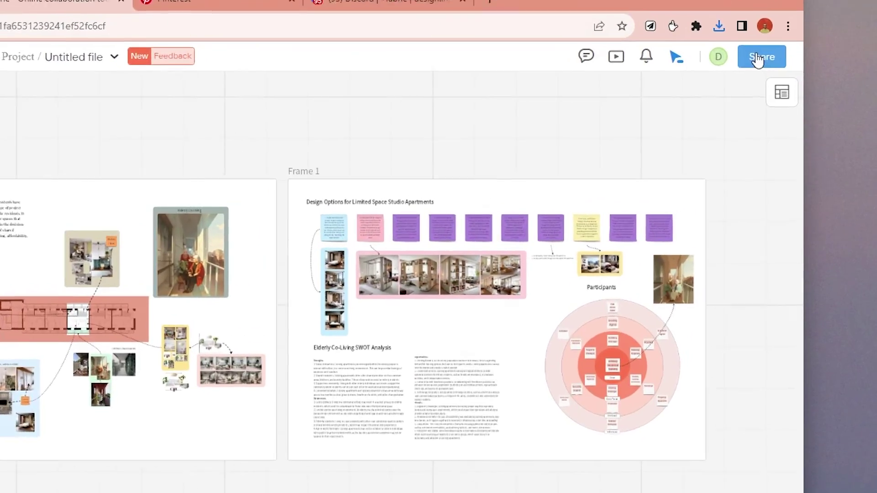
Set Visitors on the Internet to Can view in the board's Share settings
left_click(779, 98)
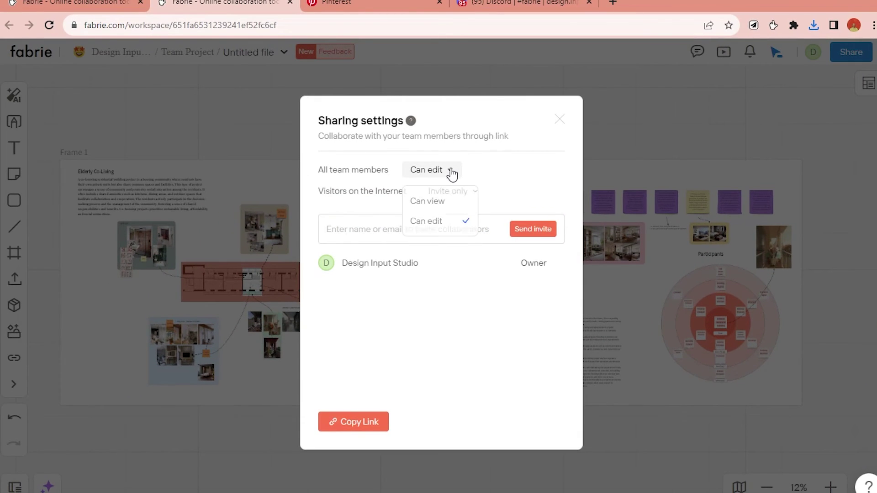
left_click(462, 225)
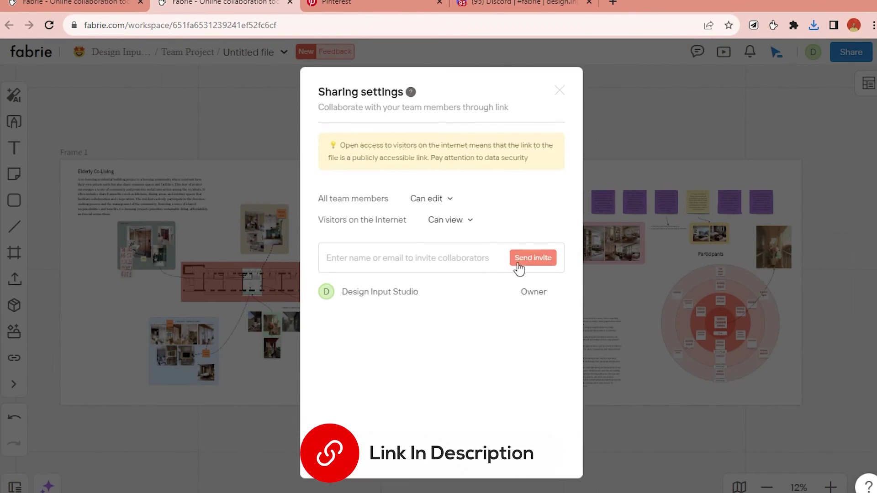